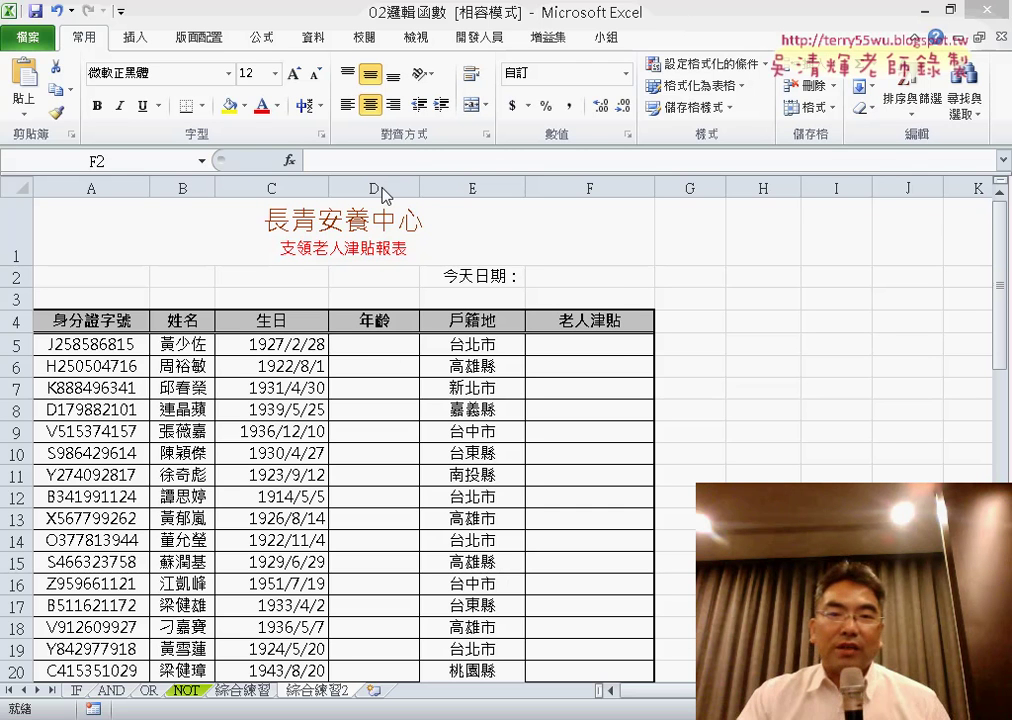
Review the allowance cell F5, age cell D5, and the 台北市 and 新北市 entries in E5 and E7.
click(625, 341)
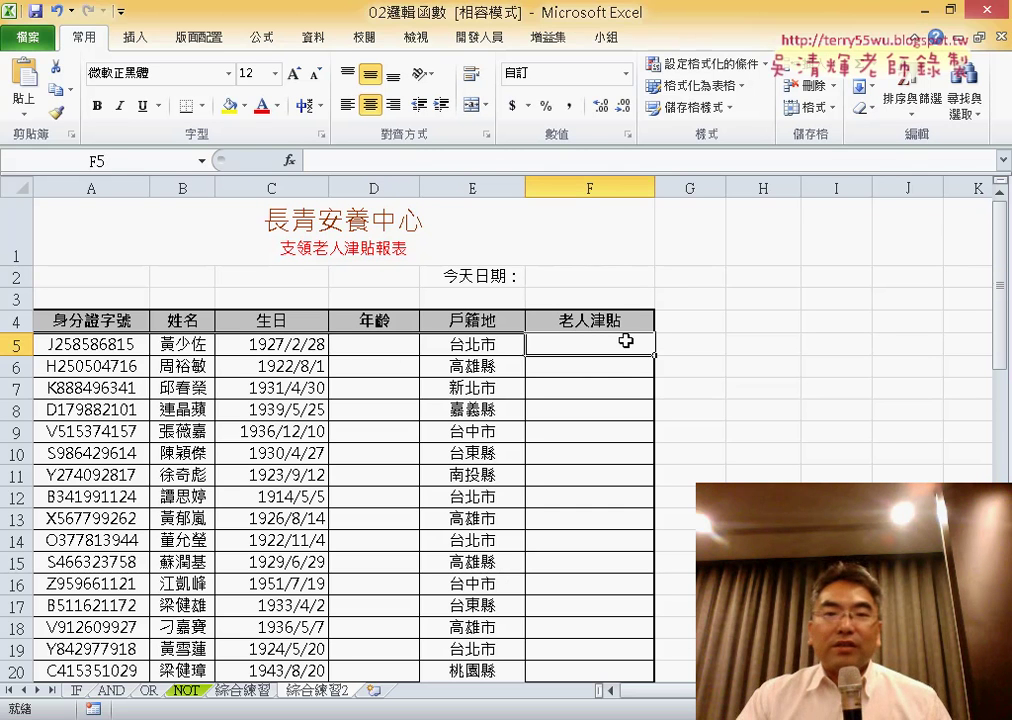
click(386, 348)
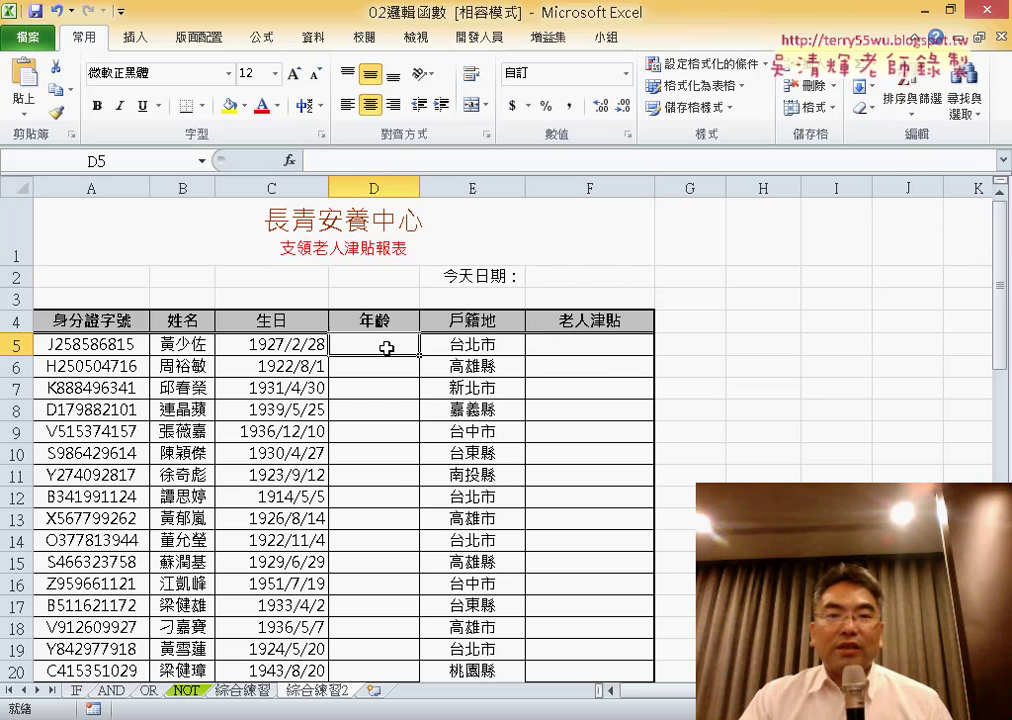
click(491, 345)
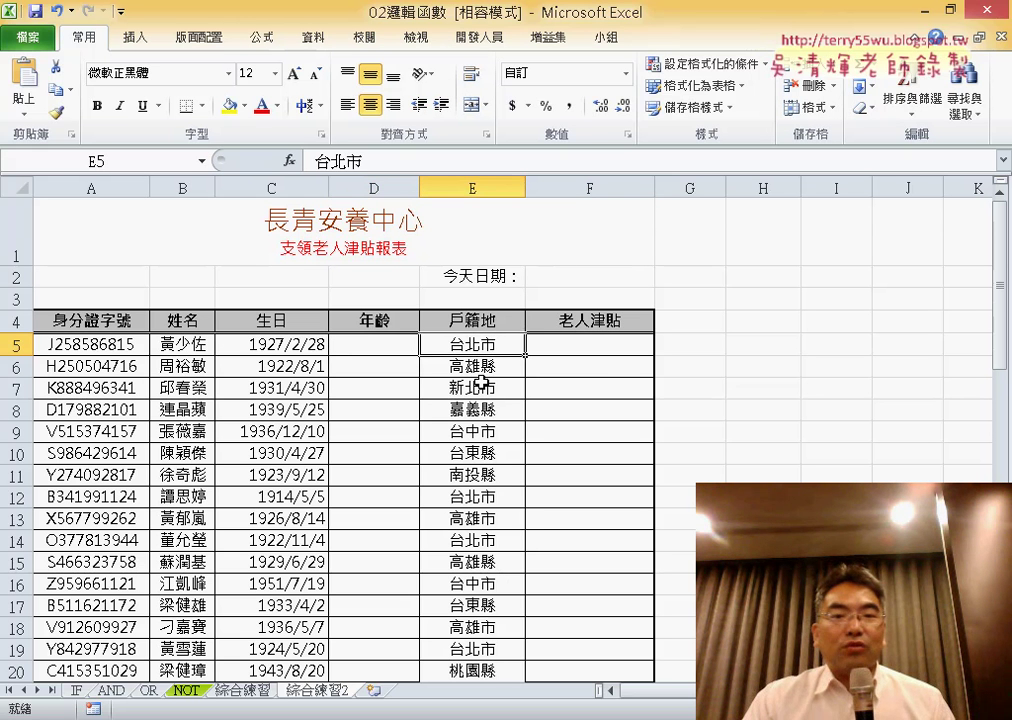
click(481, 388)
drag(373, 189, 453, 189)
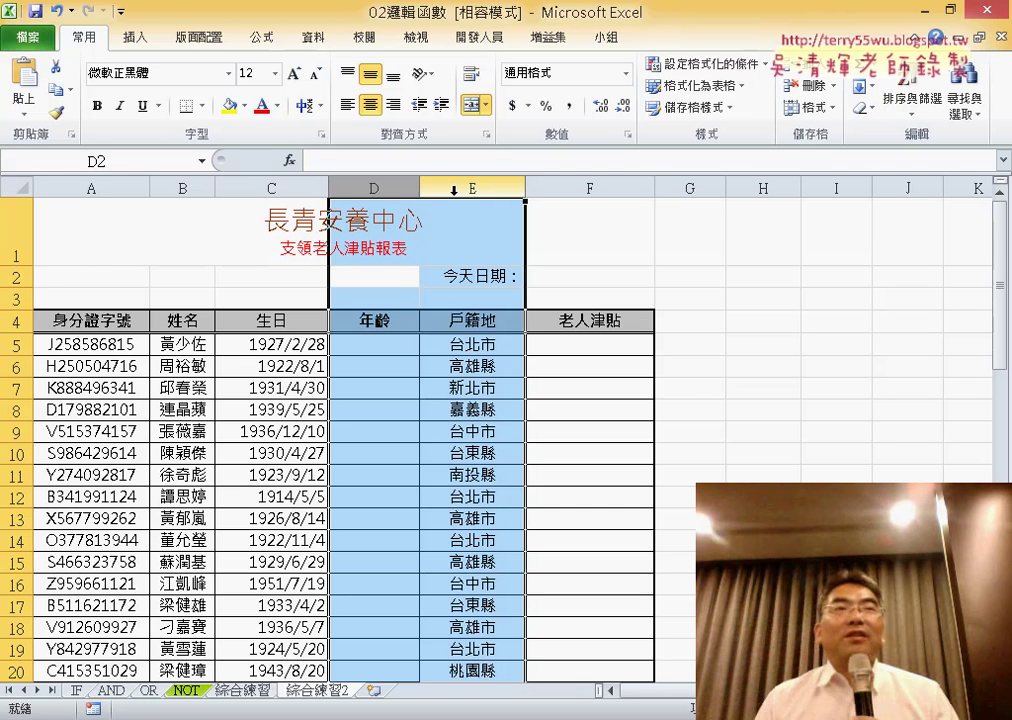
click(486, 344)
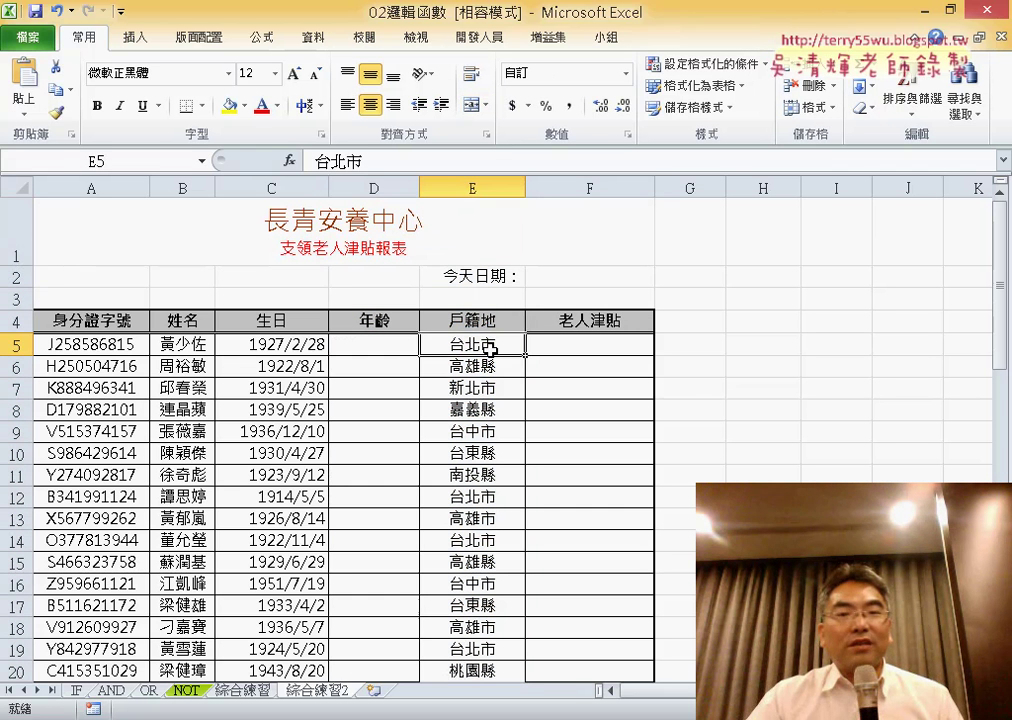
click(489, 391)
click(486, 346)
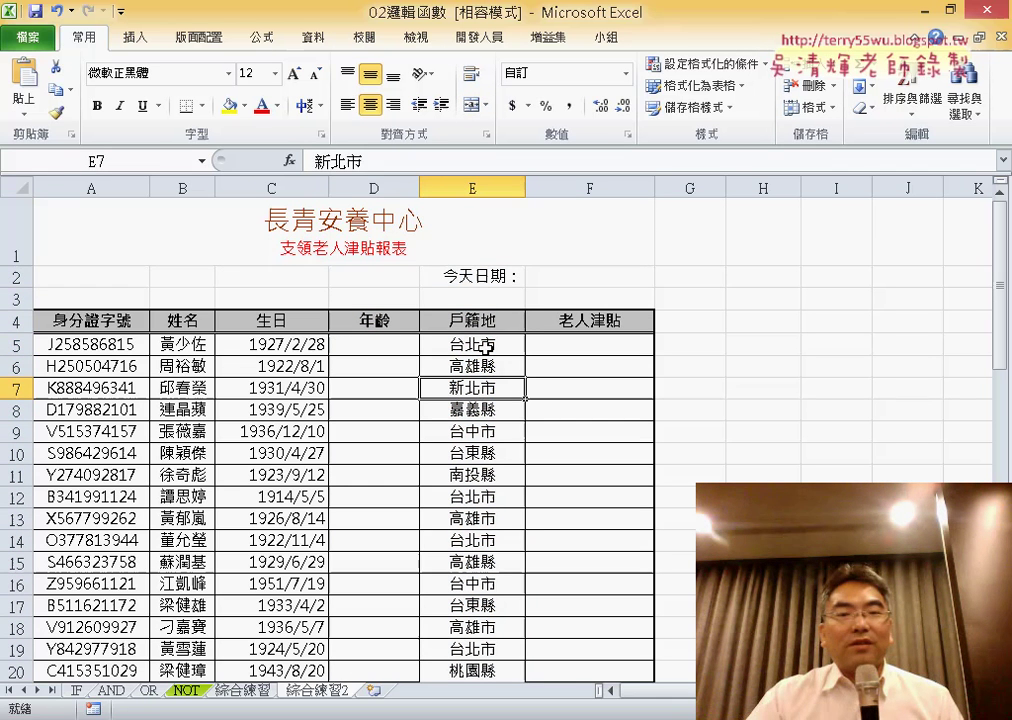
click(484, 392)
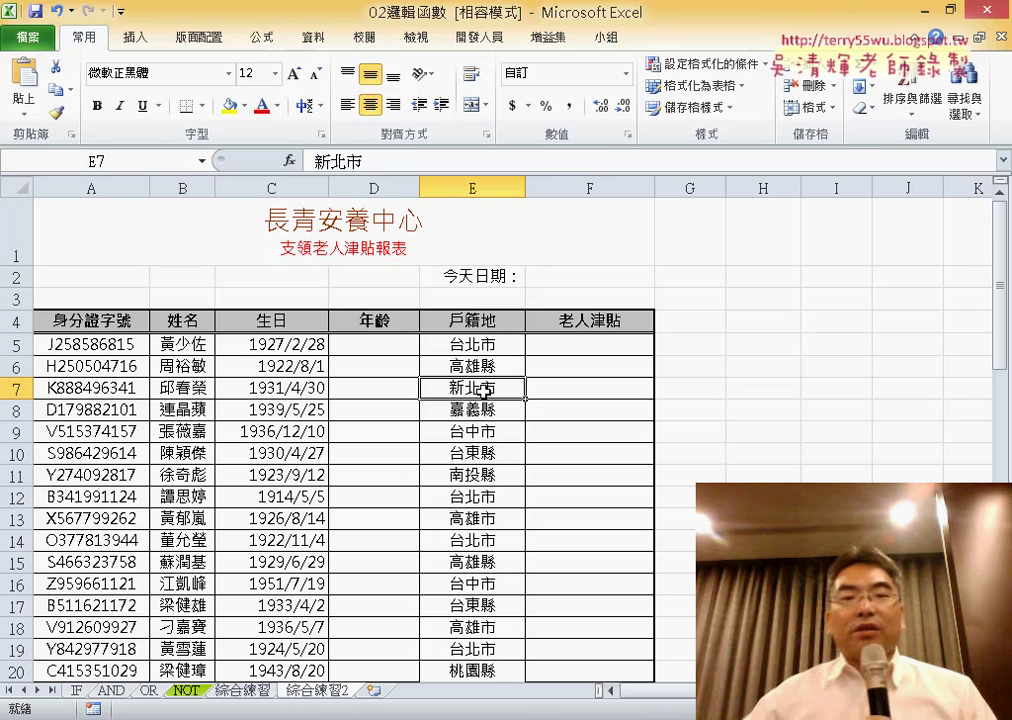
Insert =TODAY() into F2 from the 日期及時間 functions, displaying 106/6/15.
click(570, 269)
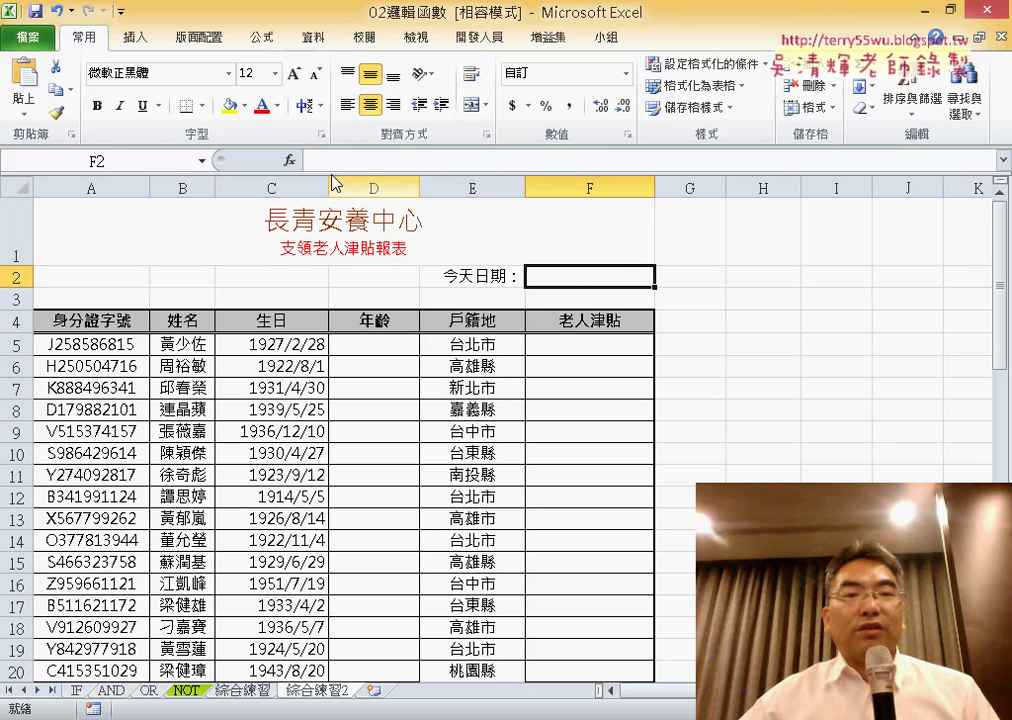
click(290, 161)
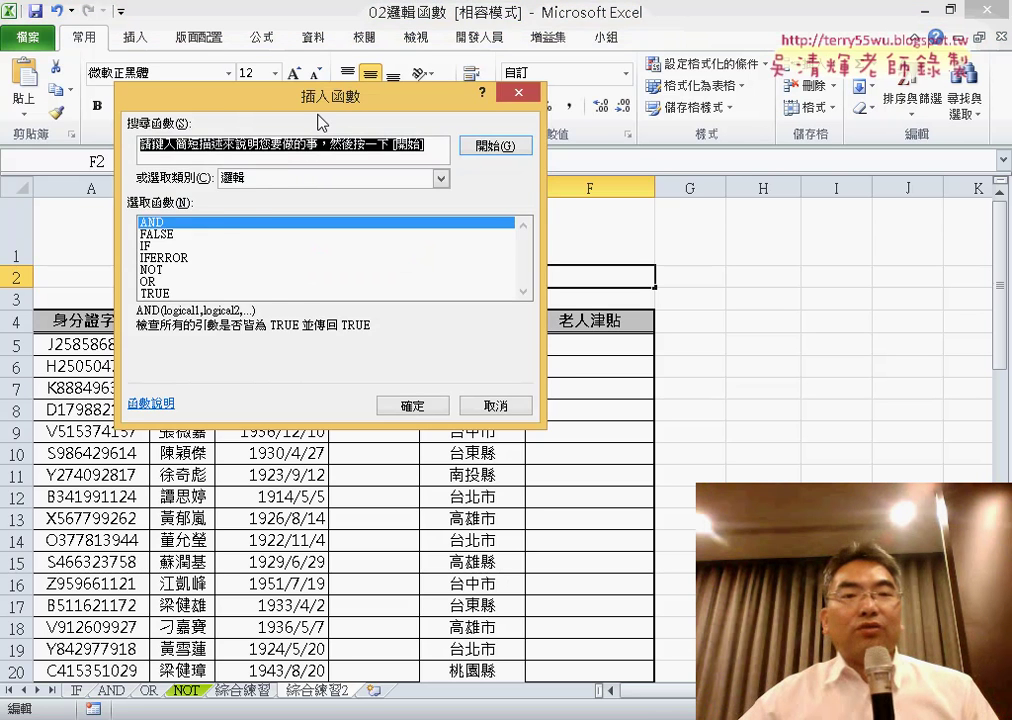
drag(320, 122, 411, 65)
click(447, 121)
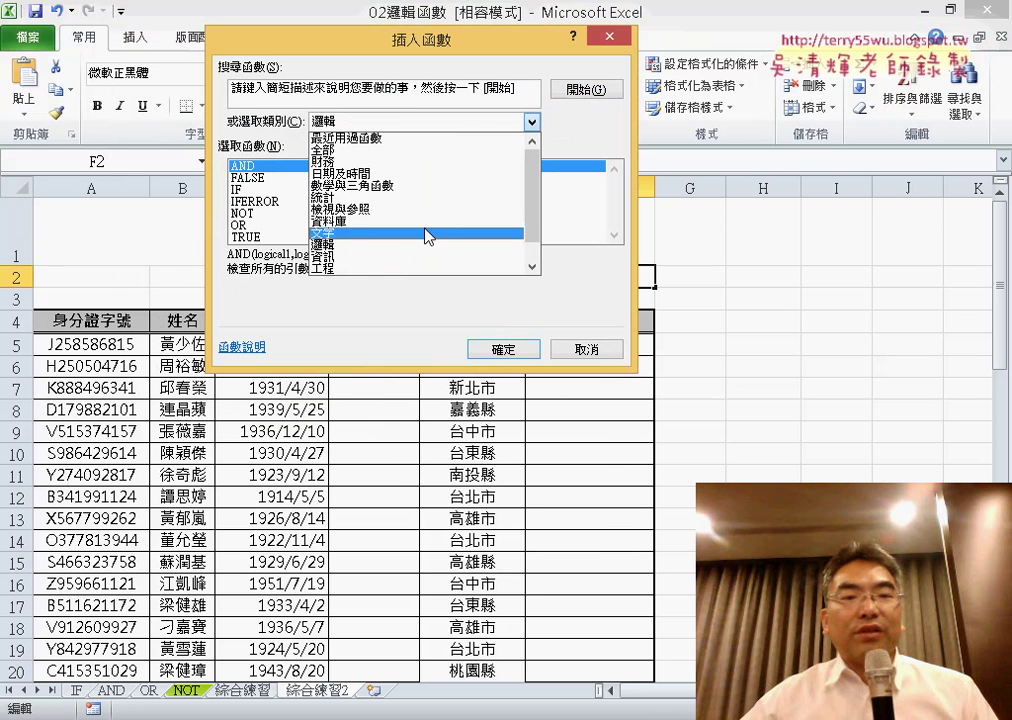
click(420, 173)
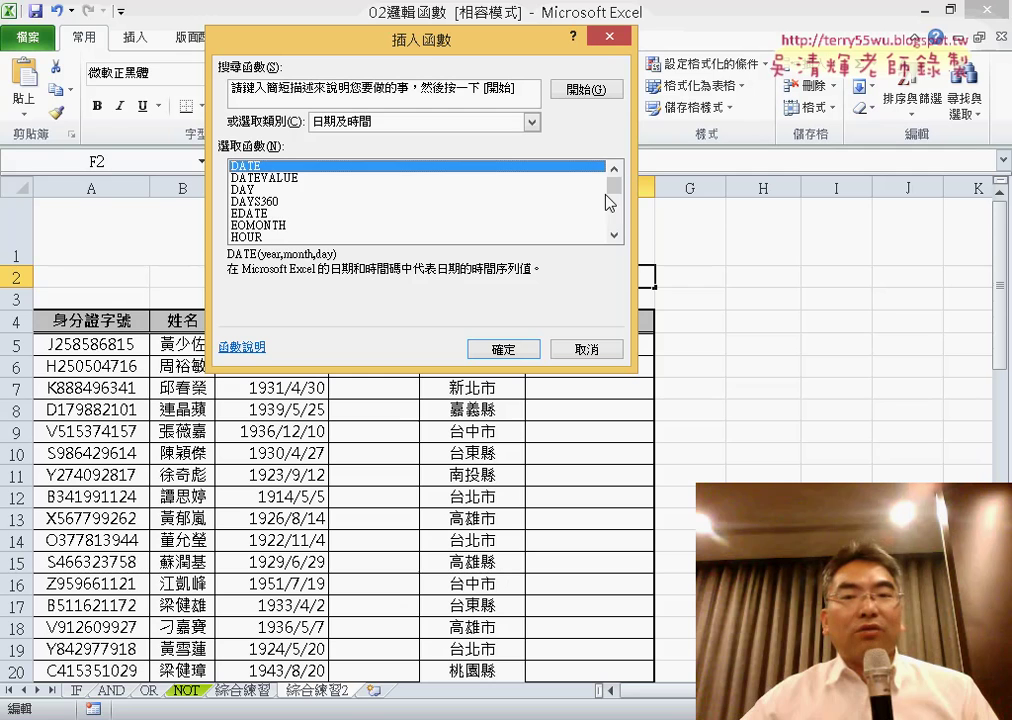
drag(607, 202, 622, 236)
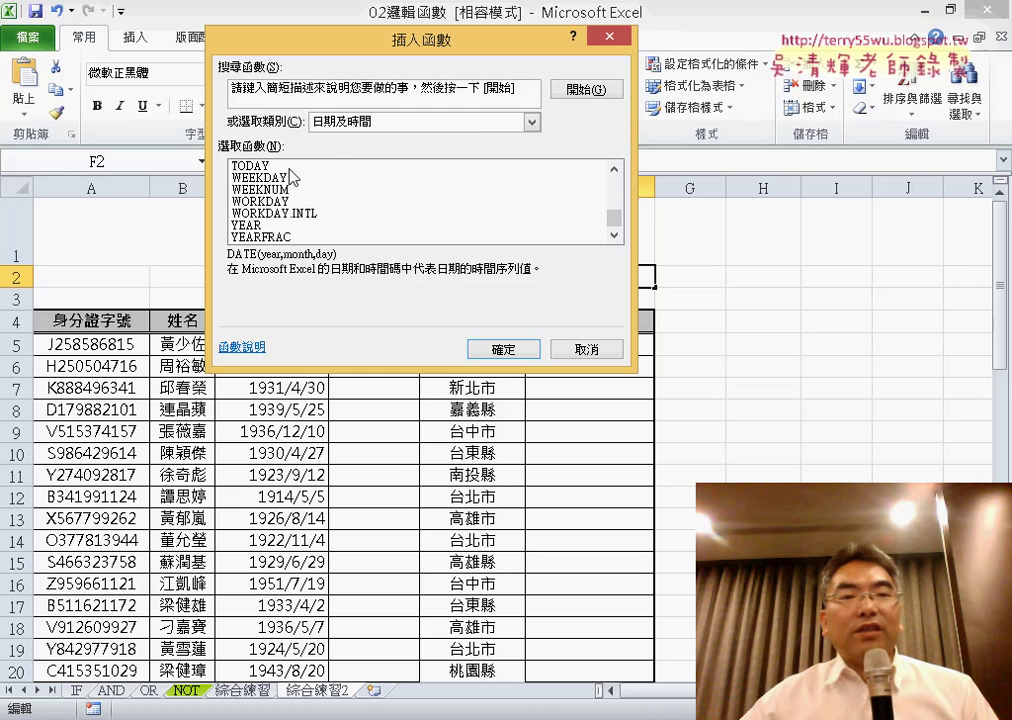
click(290, 166)
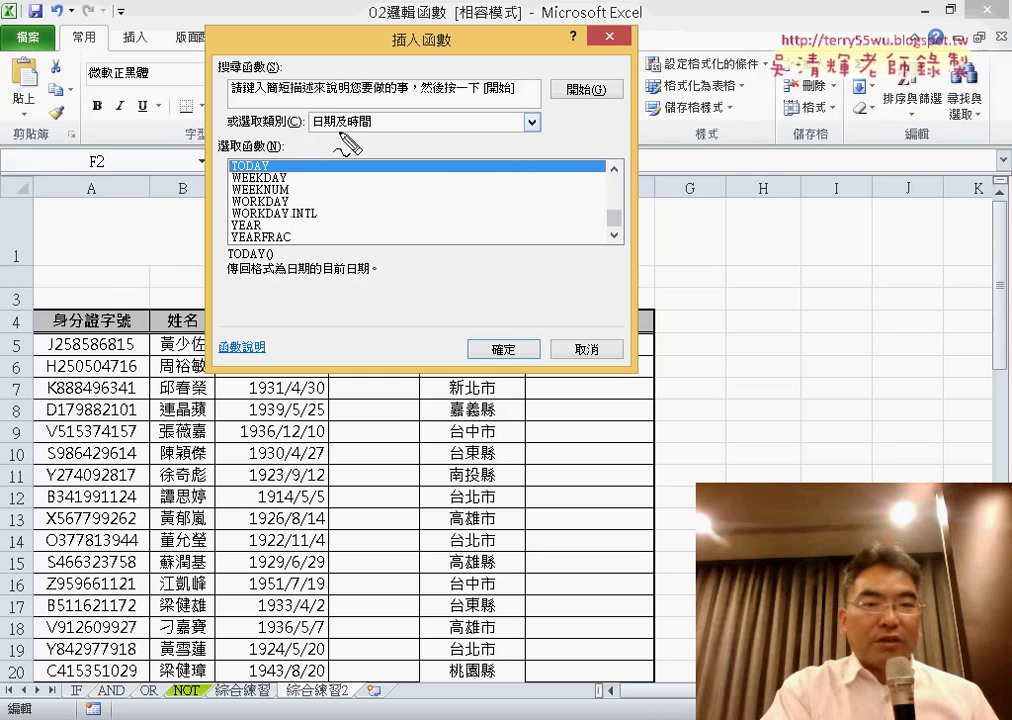
drag(378, 136, 368, 152)
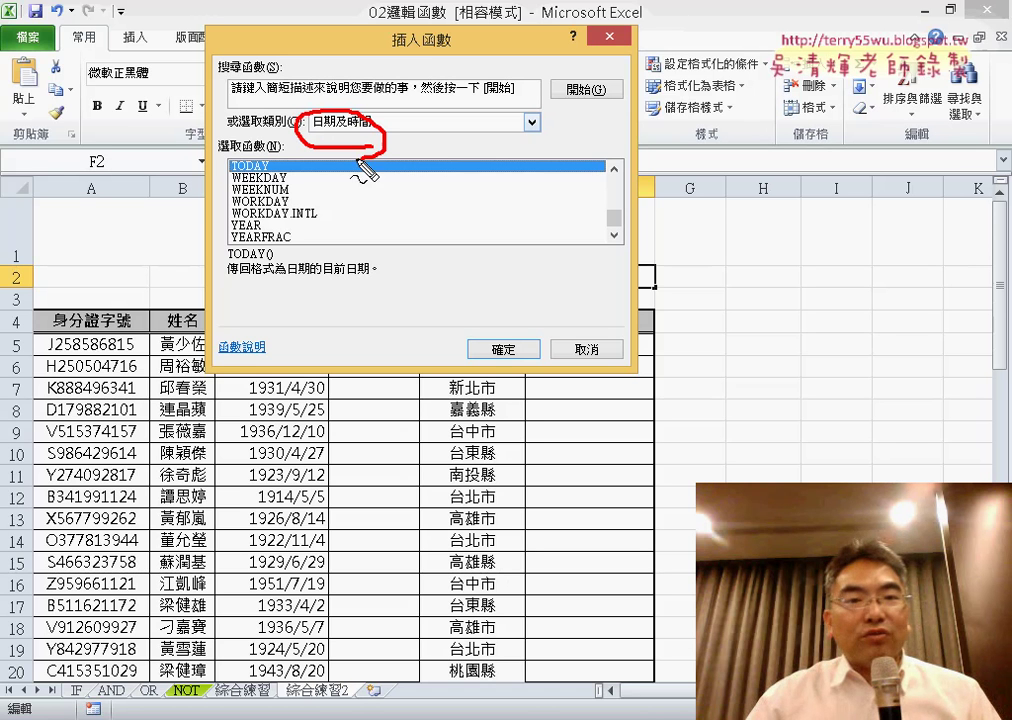
drag(288, 140, 216, 130)
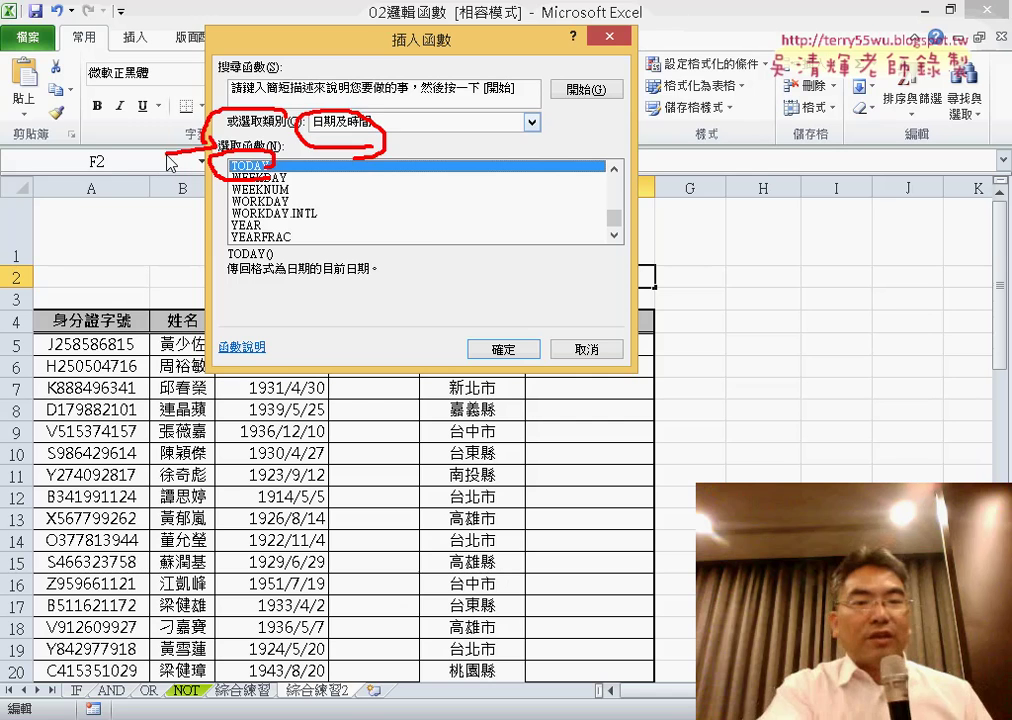
key(Escape)
click(506, 351)
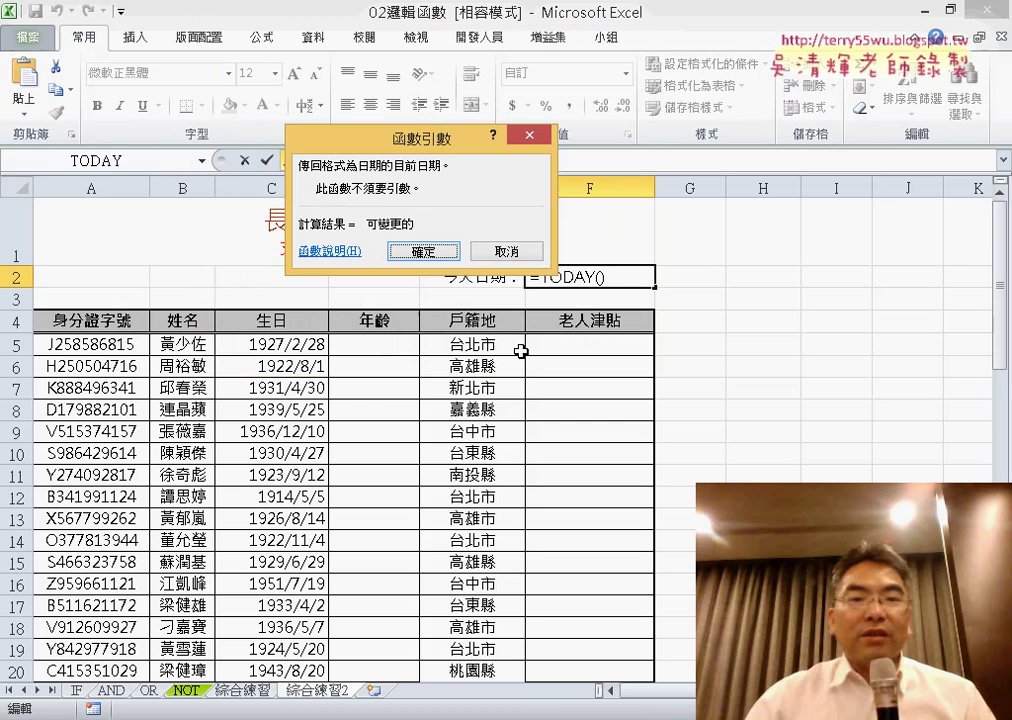
click(420, 251)
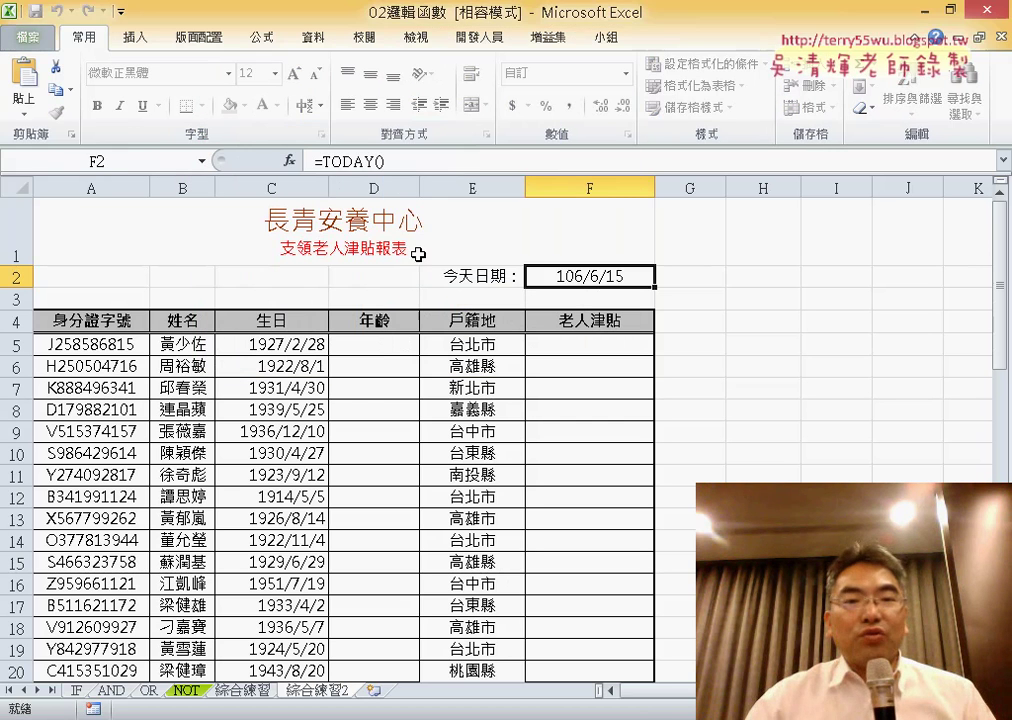
click(392, 347)
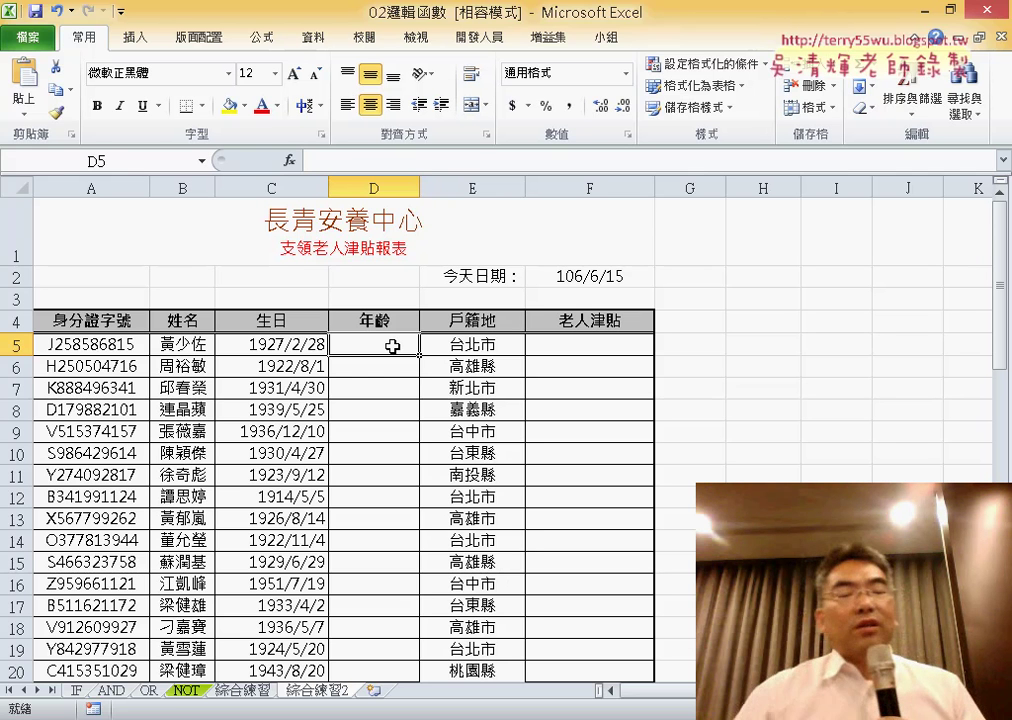
click(564, 281)
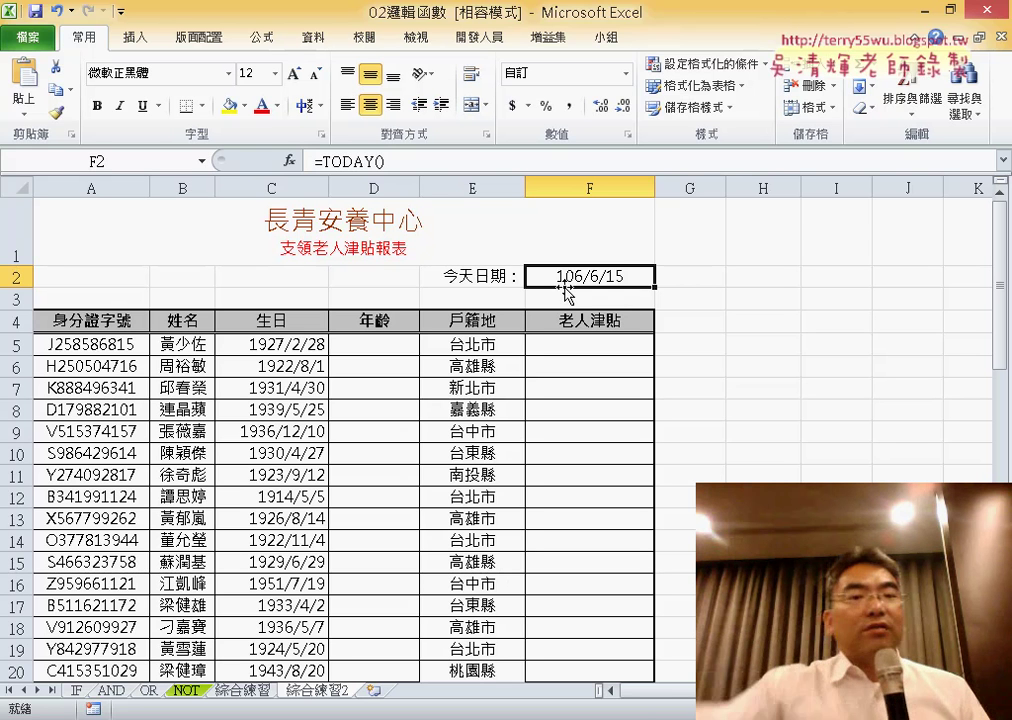
click(277, 348)
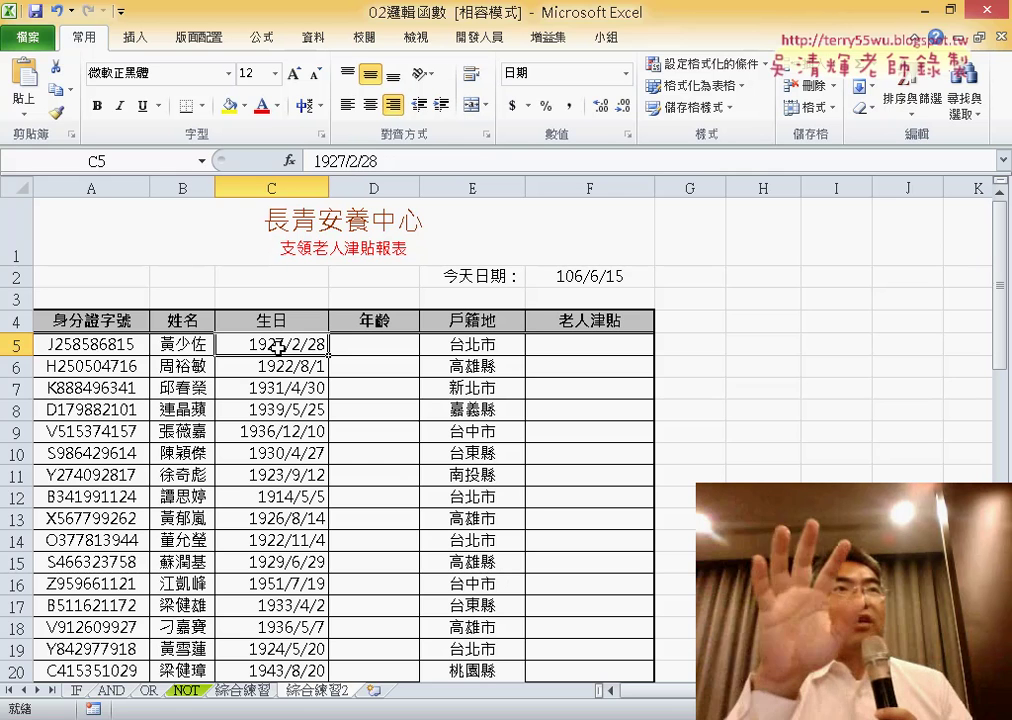
click(355, 343)
Enter =YEAR(F2) in D5 using the date in F2, showing 2017.
click(289, 160)
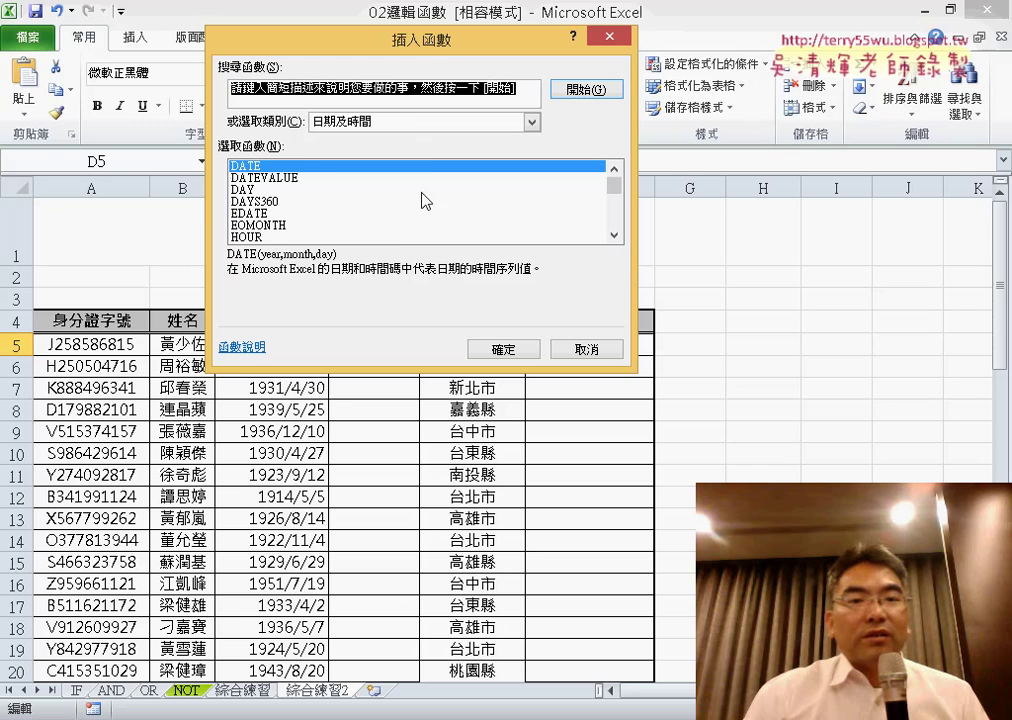
drag(612, 185, 612, 235)
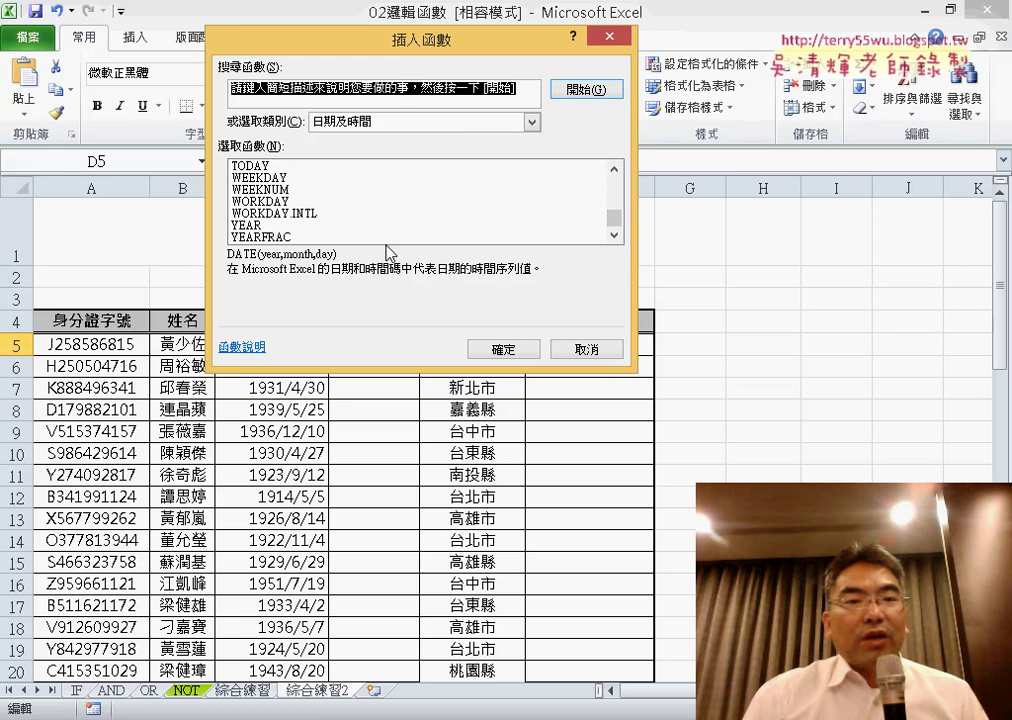
double_click(272, 226)
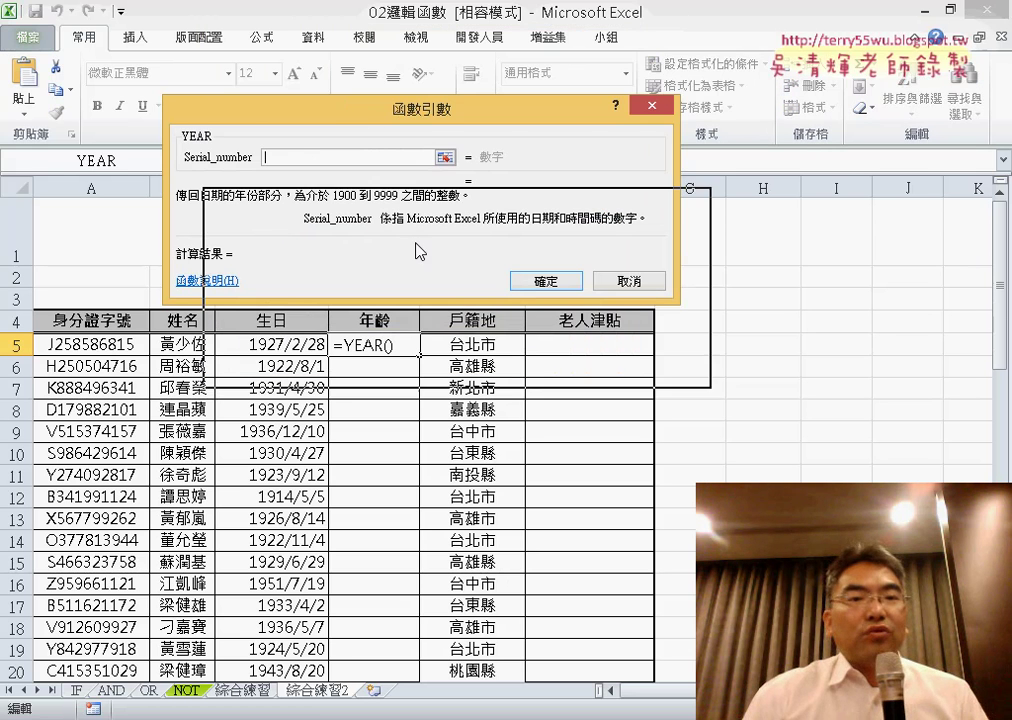
drag(368, 116, 478, 386)
click(588, 276)
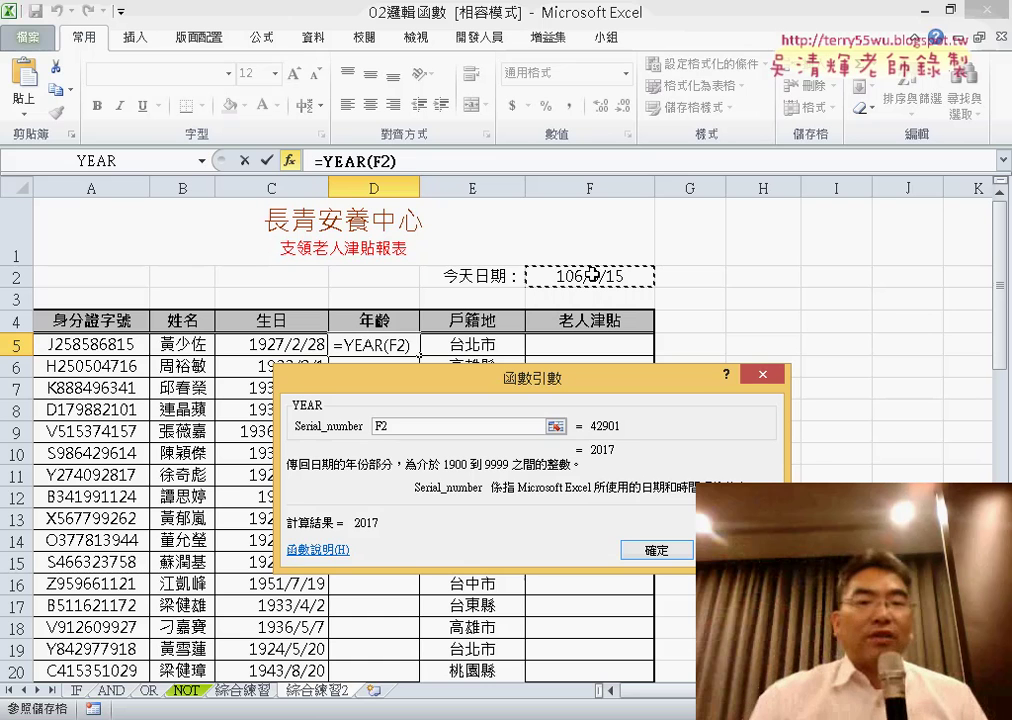
click(675, 550)
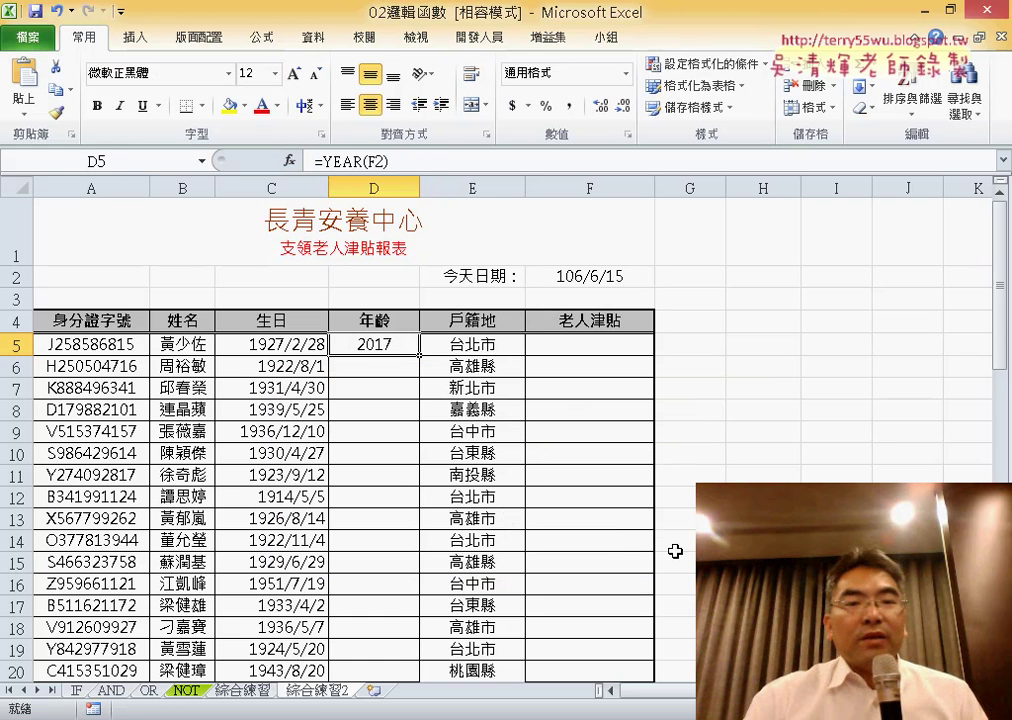
Turn D5 into =YEAR(F$2)-YEAR(C5), showing age 90, and fill it down the 年齡 column.
click(429, 161)
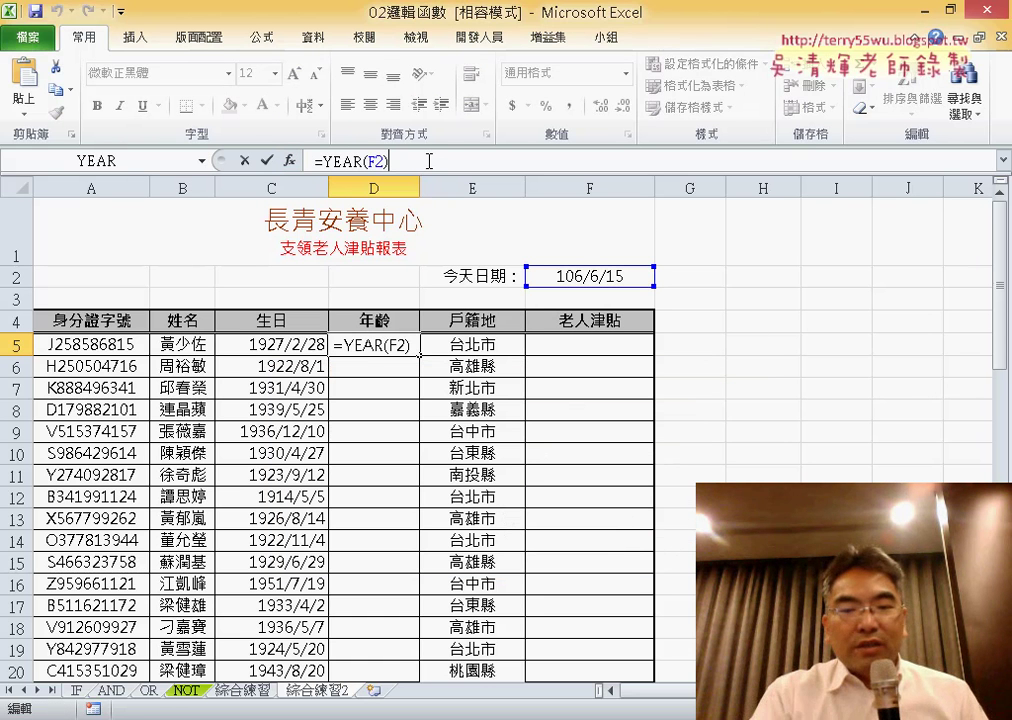
text(/)
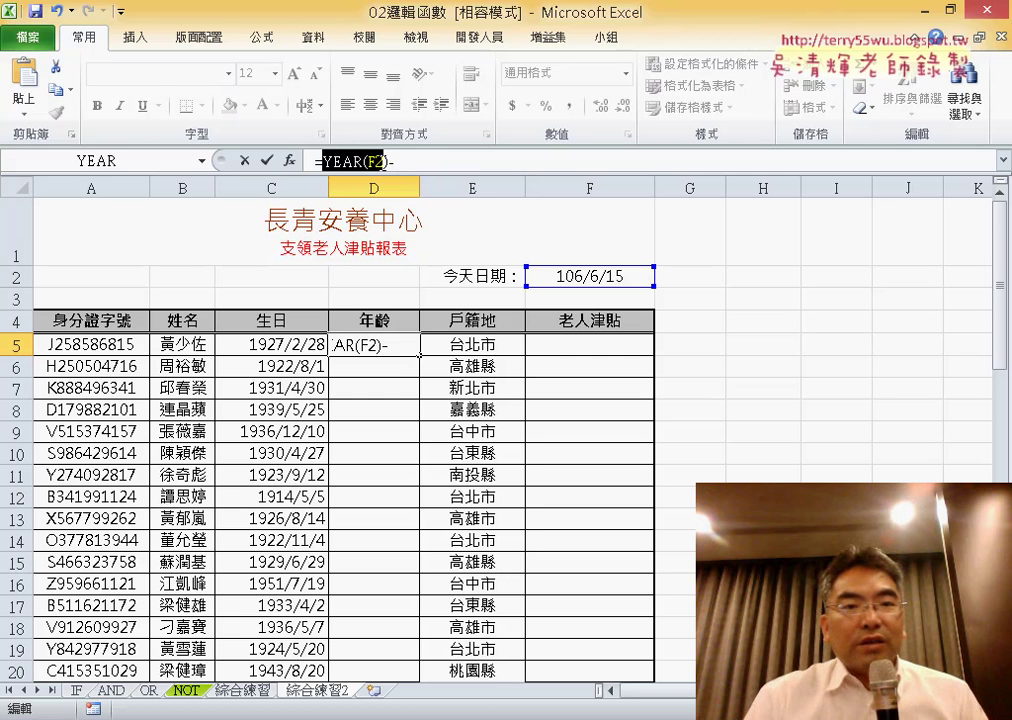
click(417, 162)
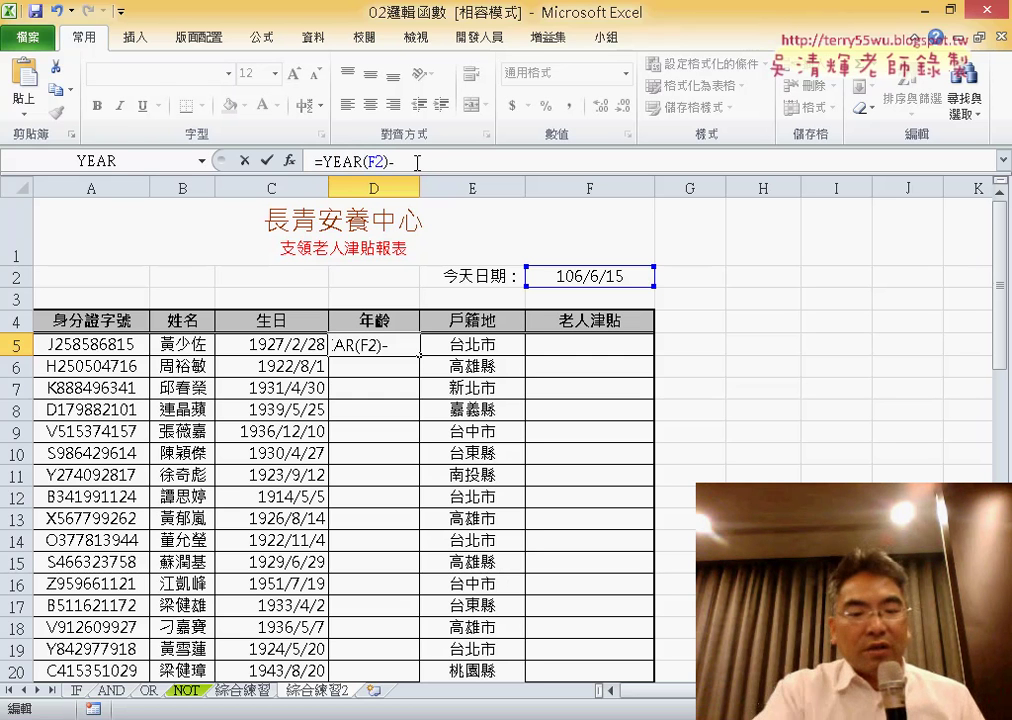
text(YEAR(F2))
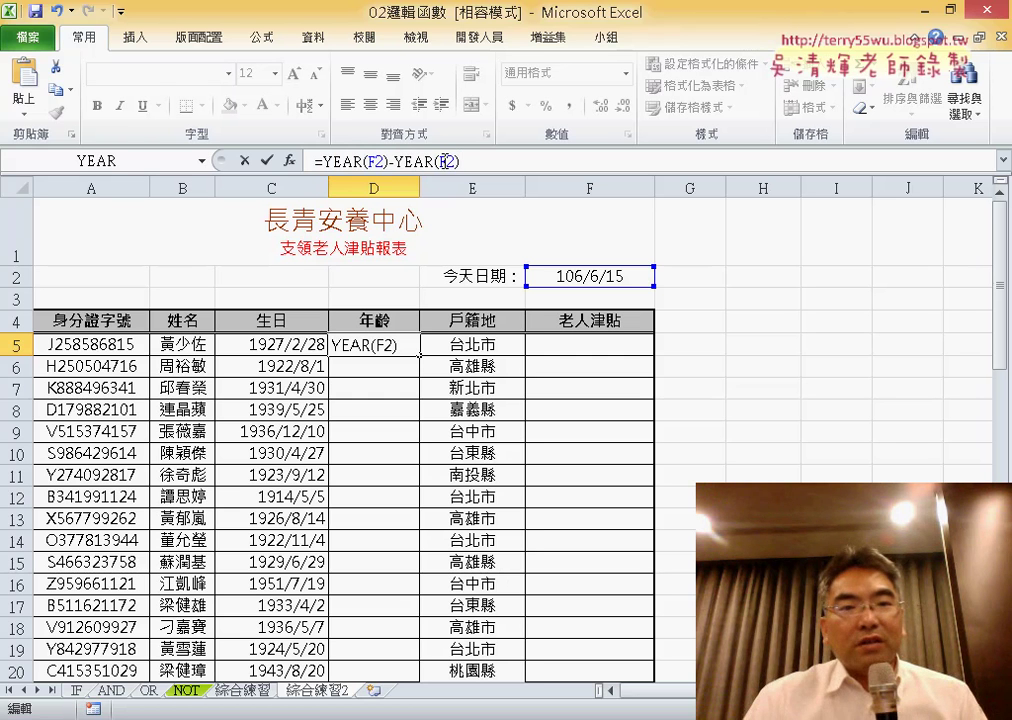
click(289, 347)
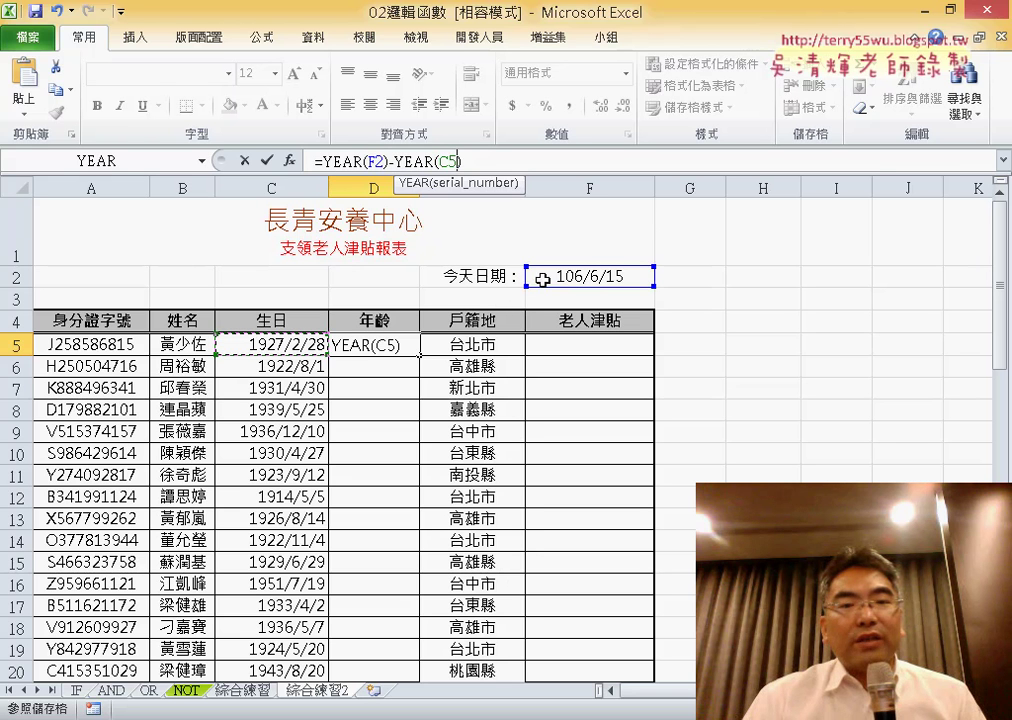
click(376, 161)
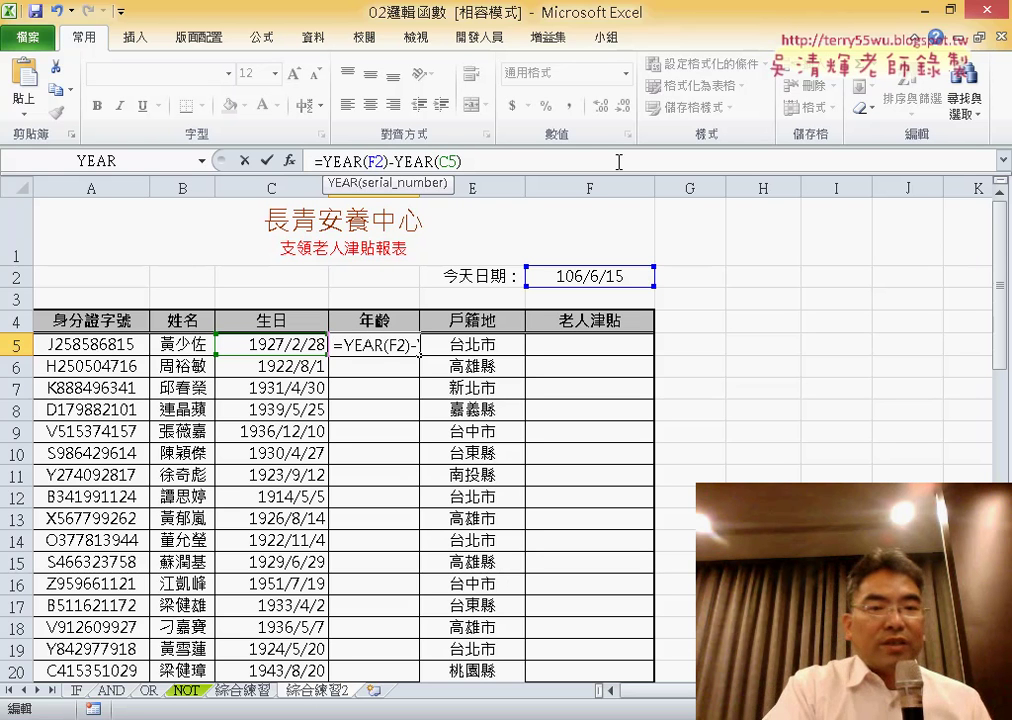
text($)
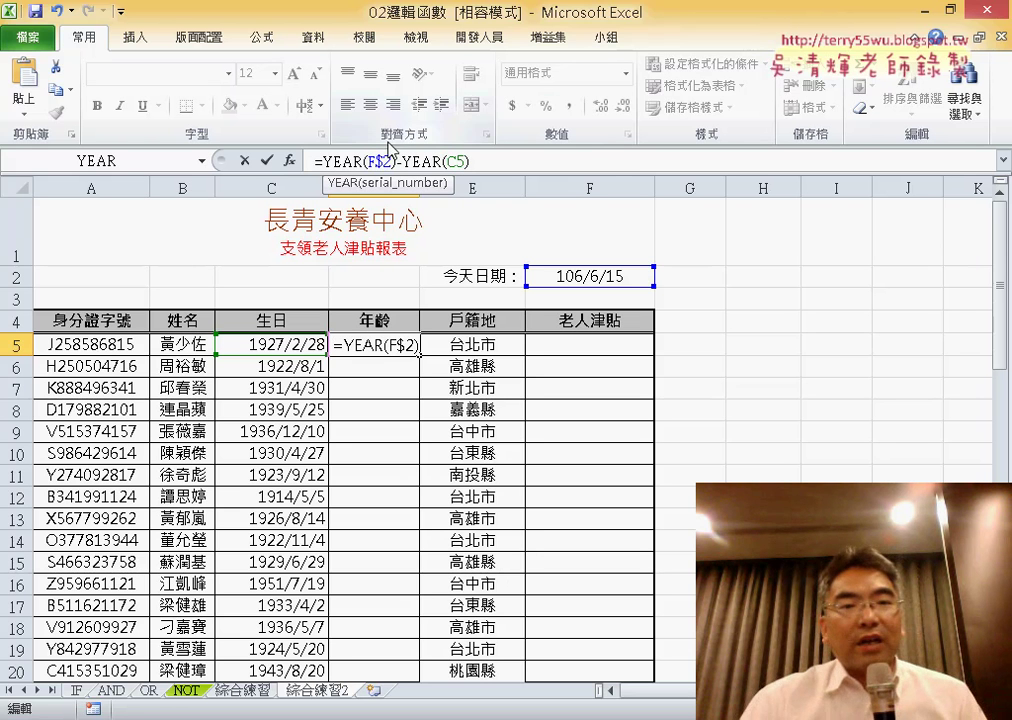
click(267, 160)
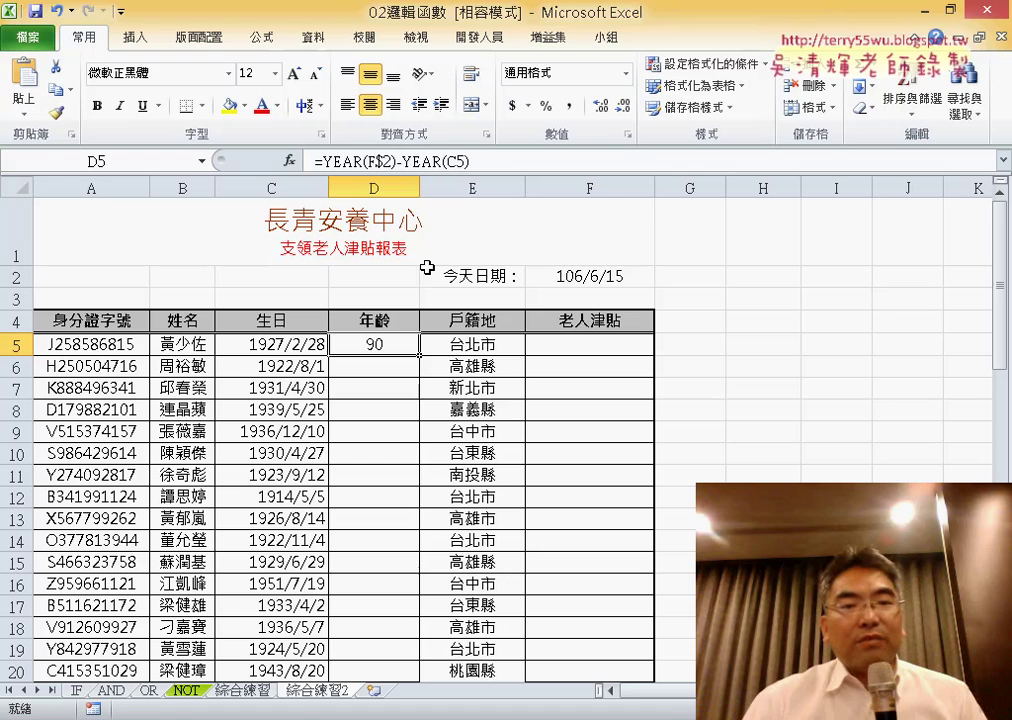
double_click(421, 355)
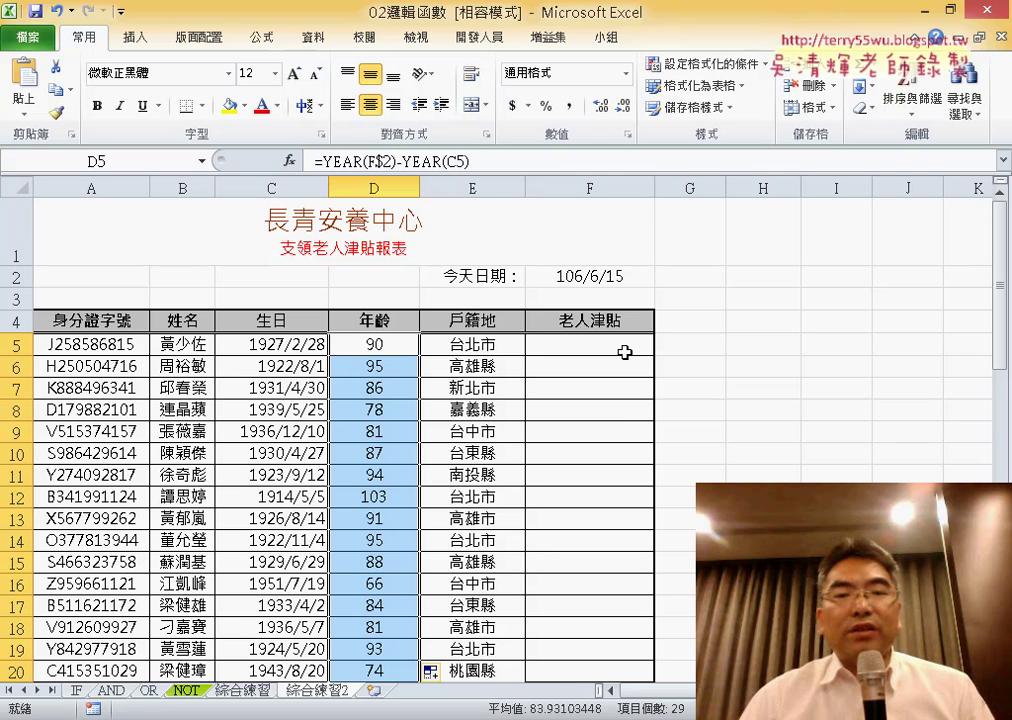
Check the age in D5 and the cities in E5 and E7, ending at allowance cell F5.
click(374, 345)
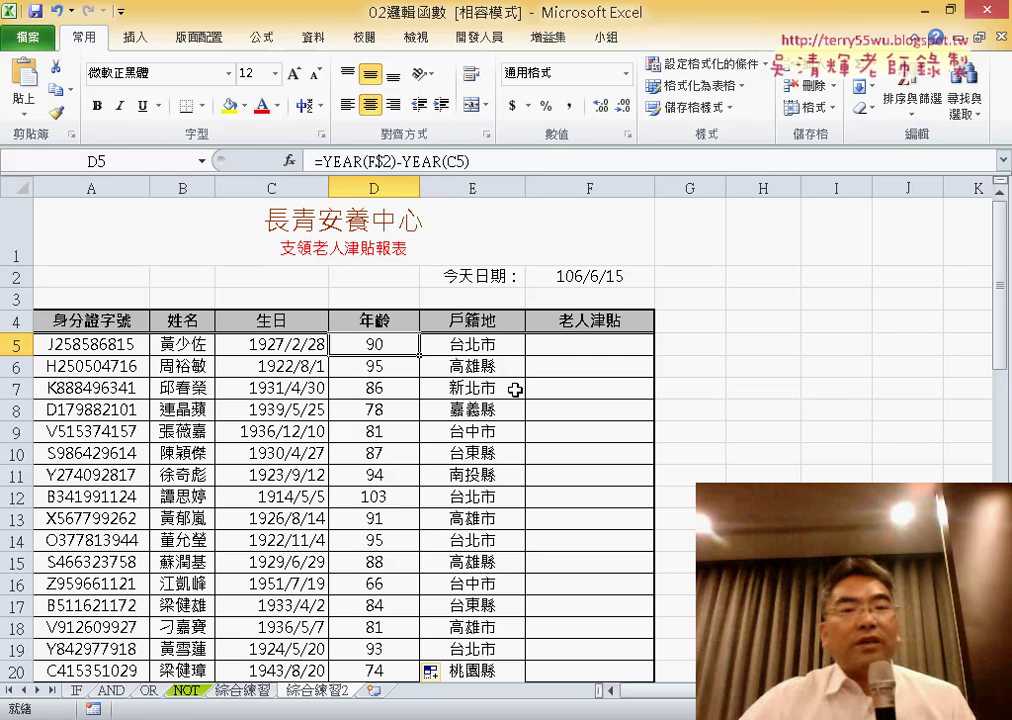
click(502, 344)
click(499, 392)
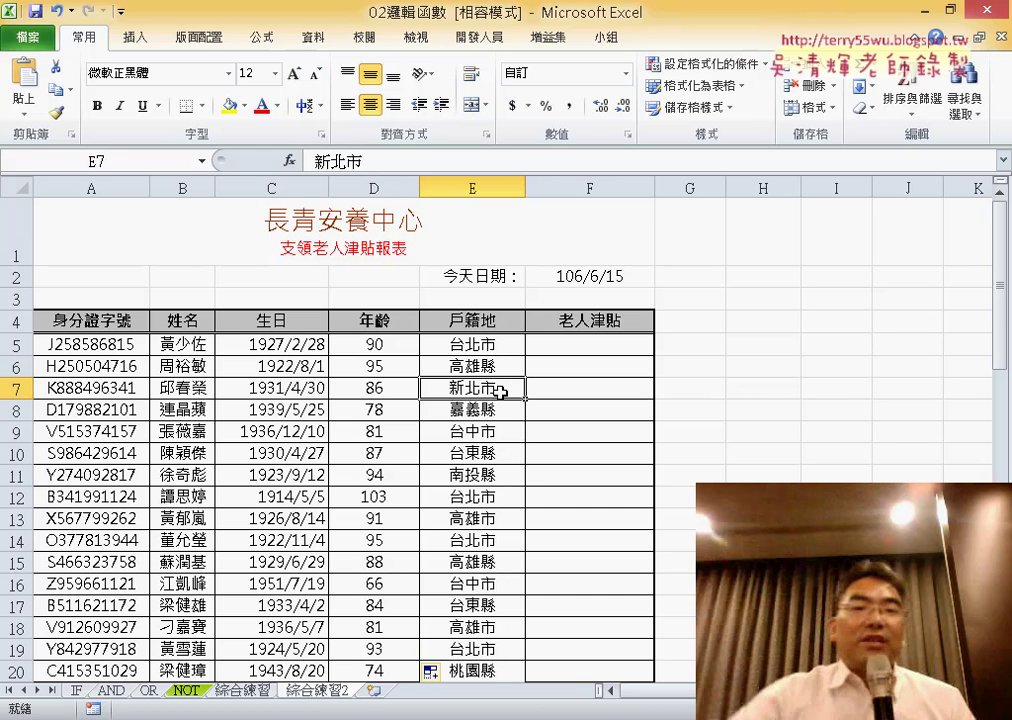
click(580, 350)
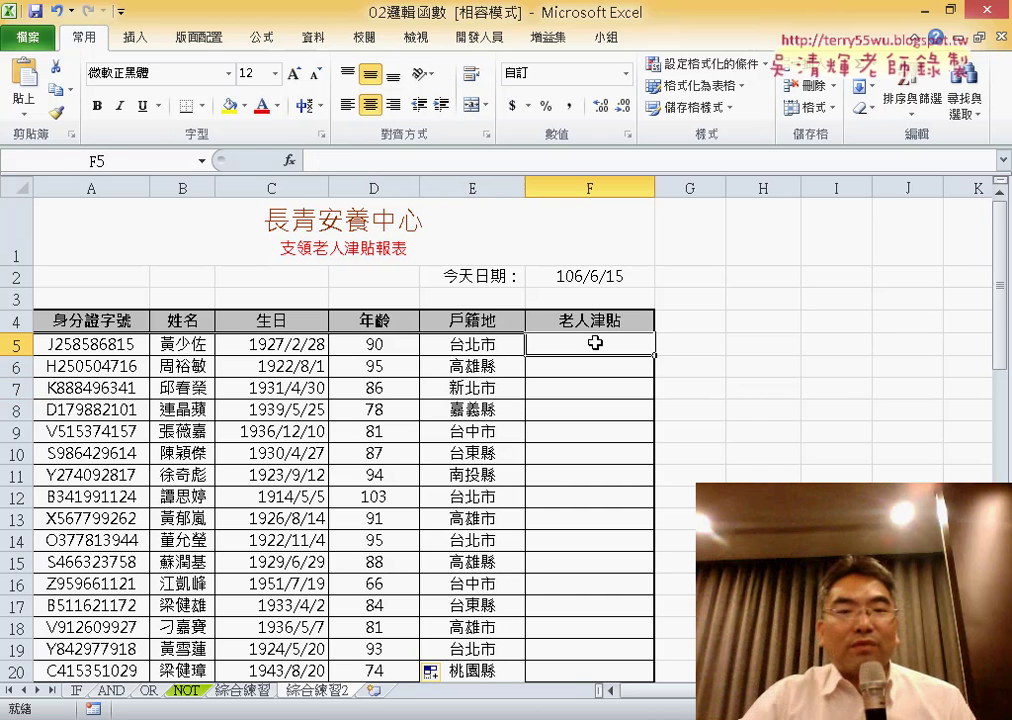
Start an IF function in F5 from the logical function category.
click(291, 162)
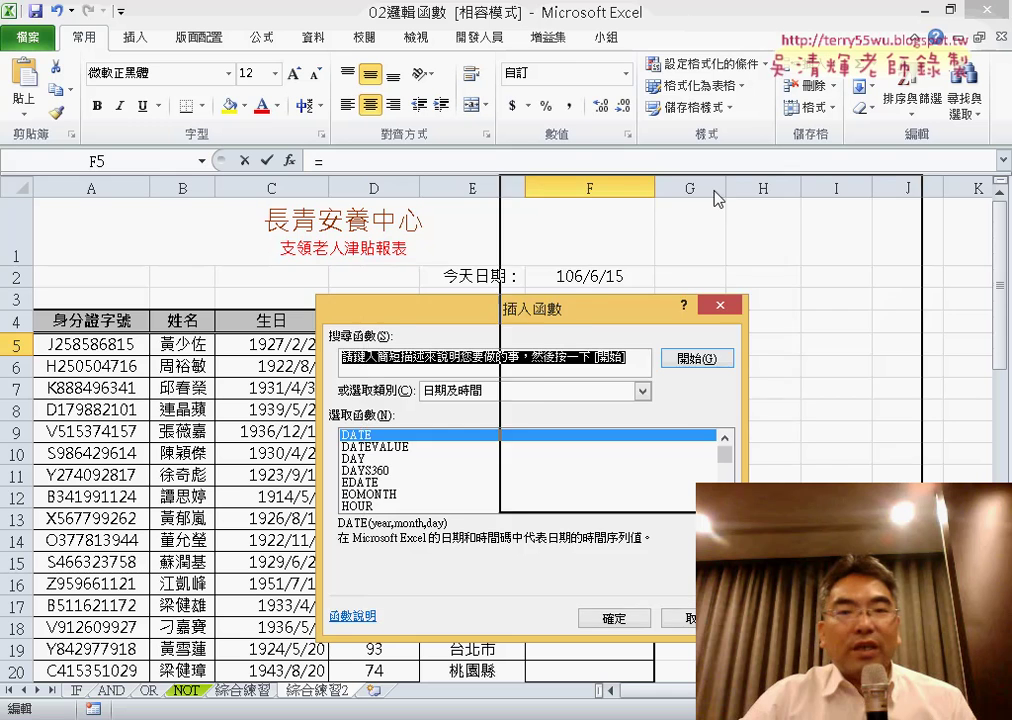
drag(537, 322, 717, 198)
click(722, 266)
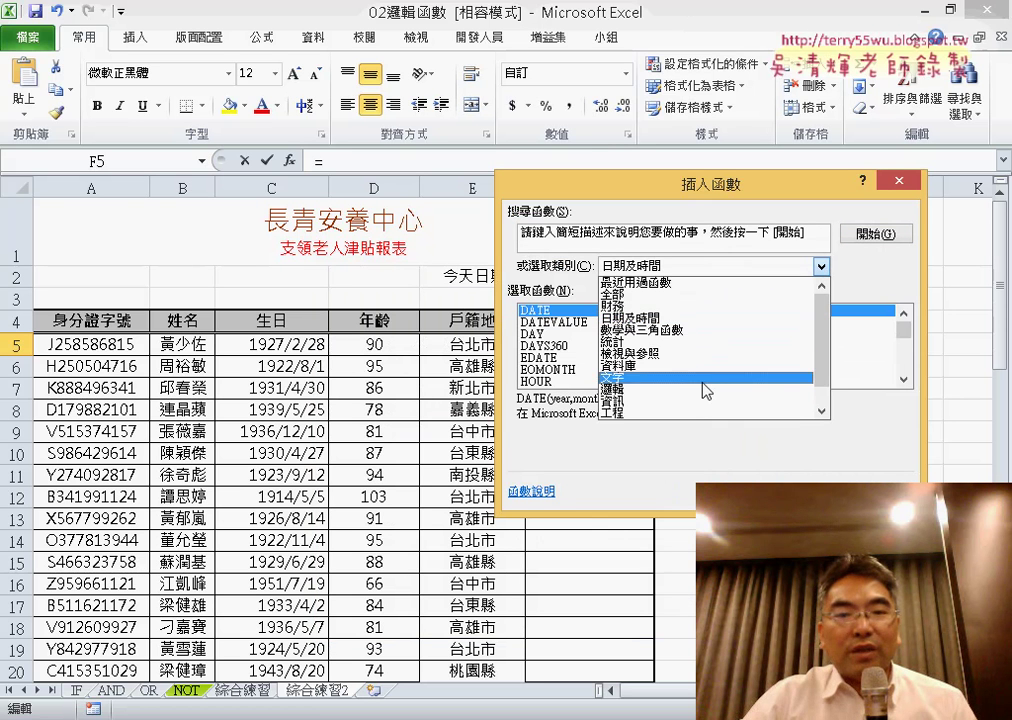
click(704, 401)
click(706, 273)
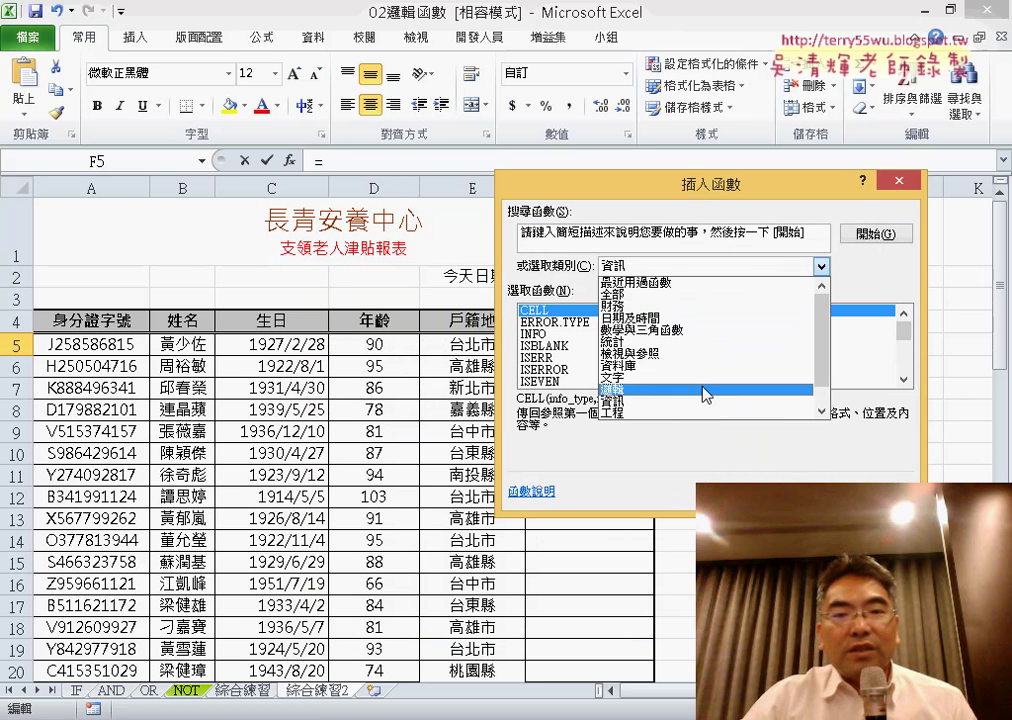
click(705, 389)
click(546, 336)
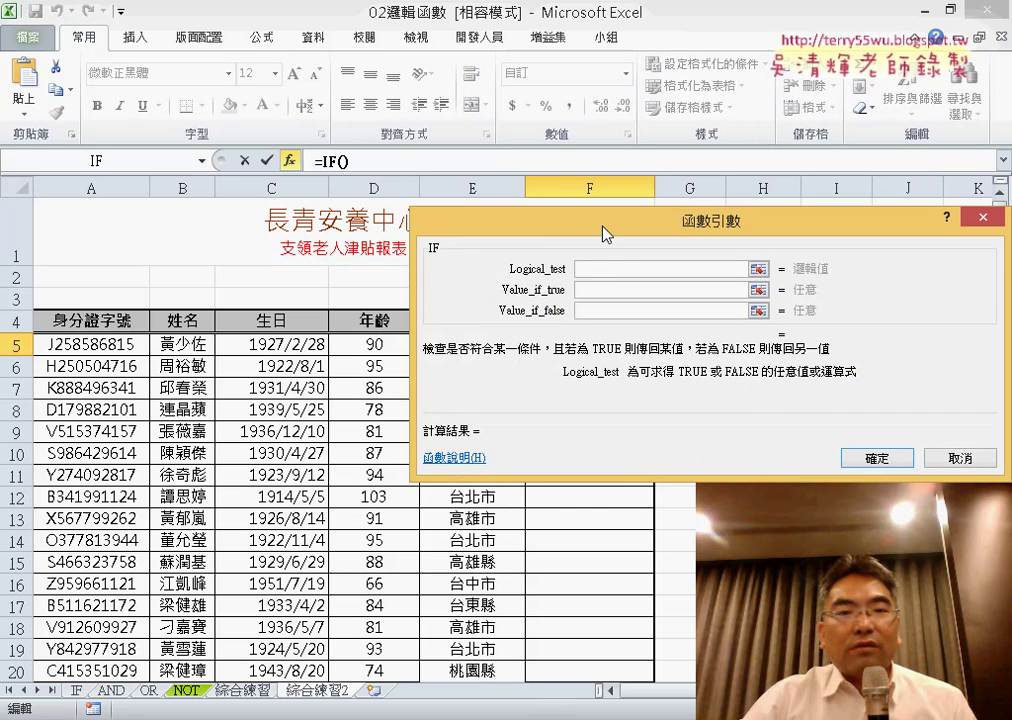
Begin the logical test with and(D5>=70 for the age condition.
mouse_move(603, 232)
mouse_down()
mouse_move(432, 385)
mouse_move(376, 379)
mouse_up()
text(a)
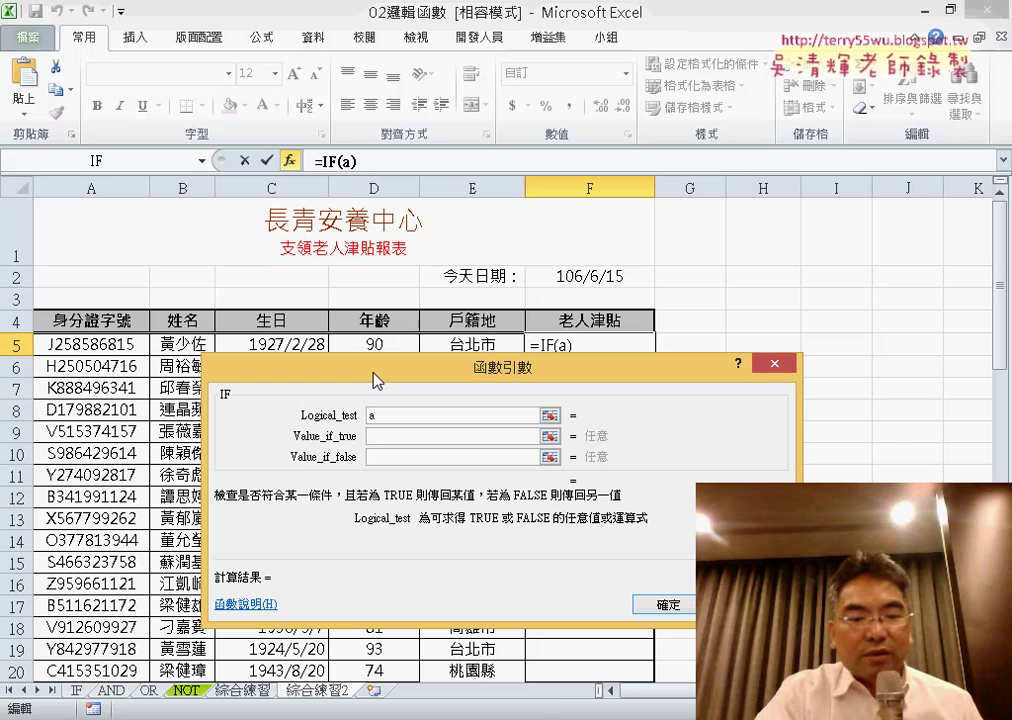
text(nd()
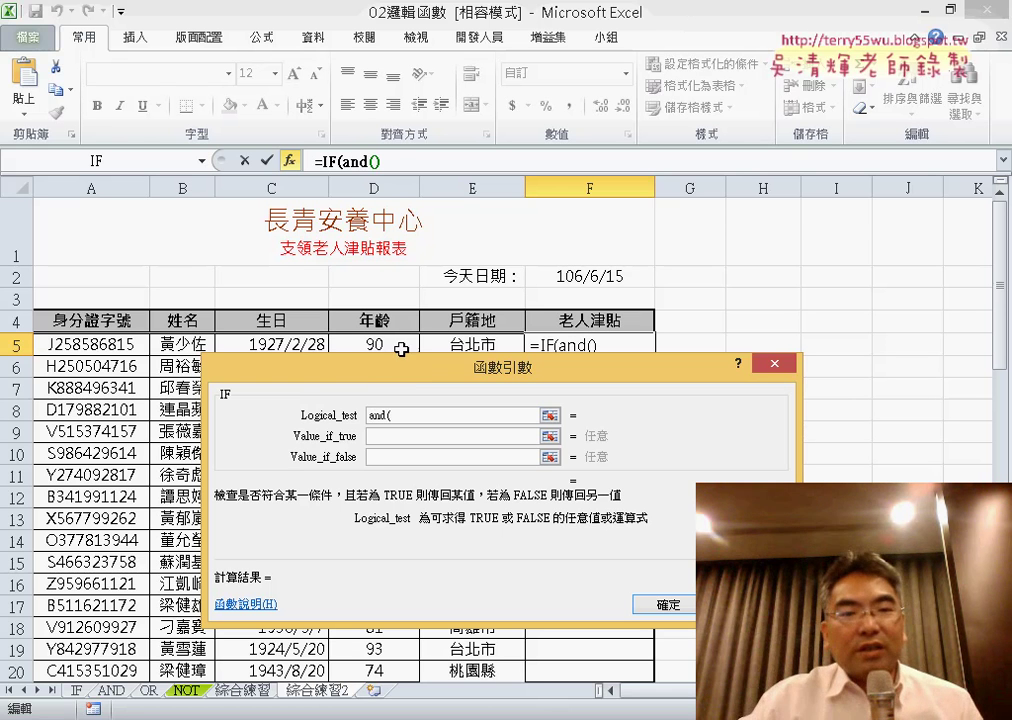
click(401, 348)
text(>=)
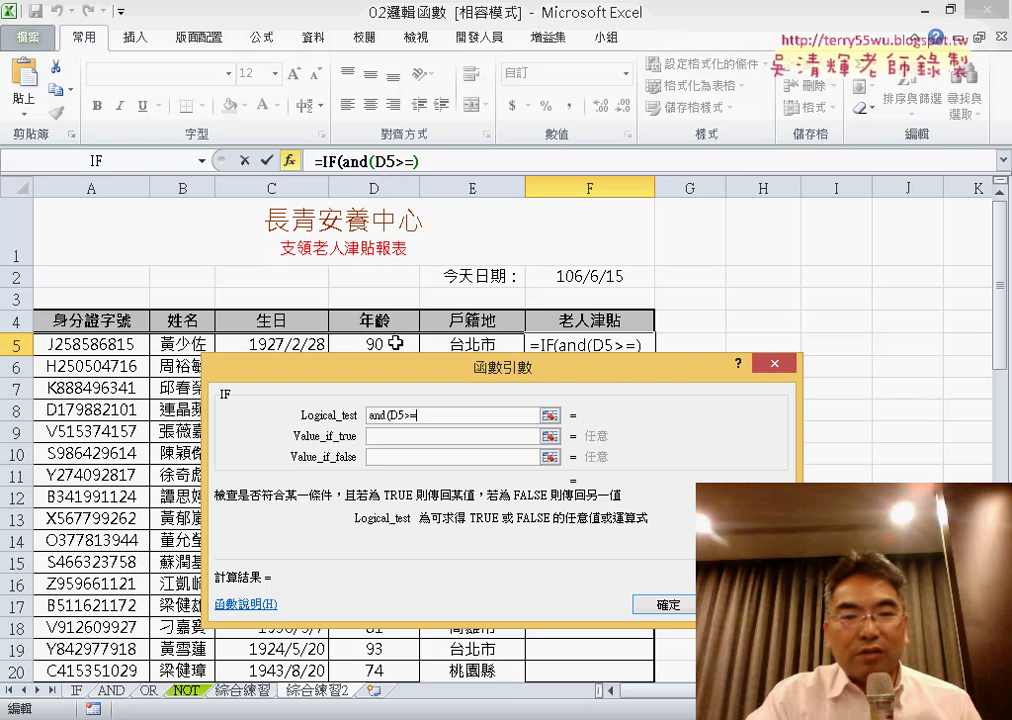
text(7)
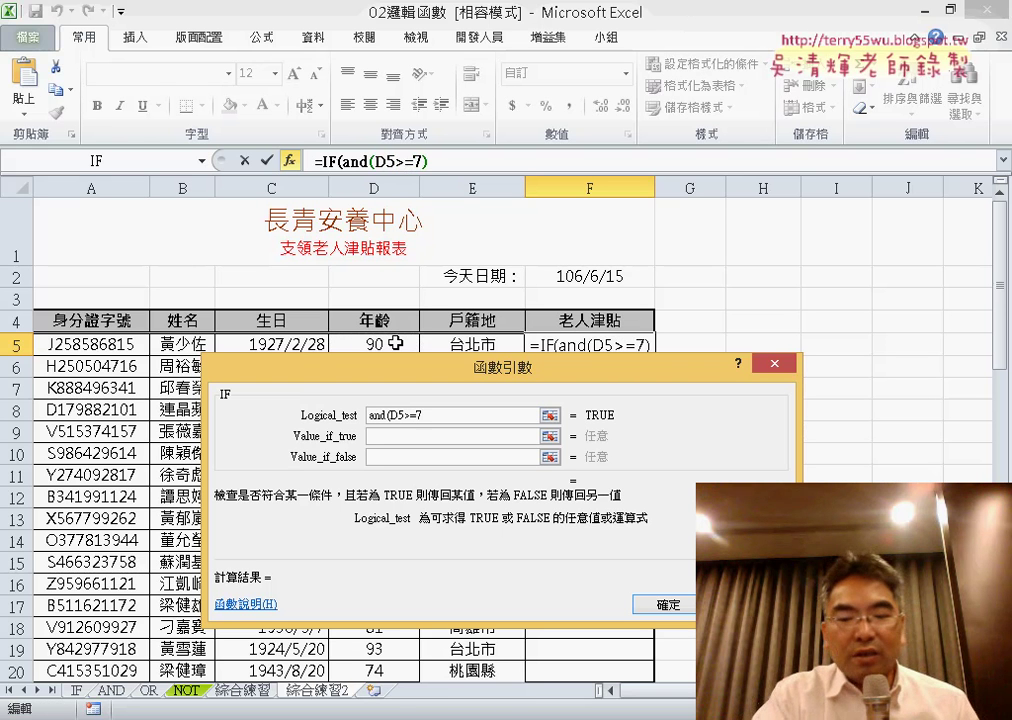
text(0,)
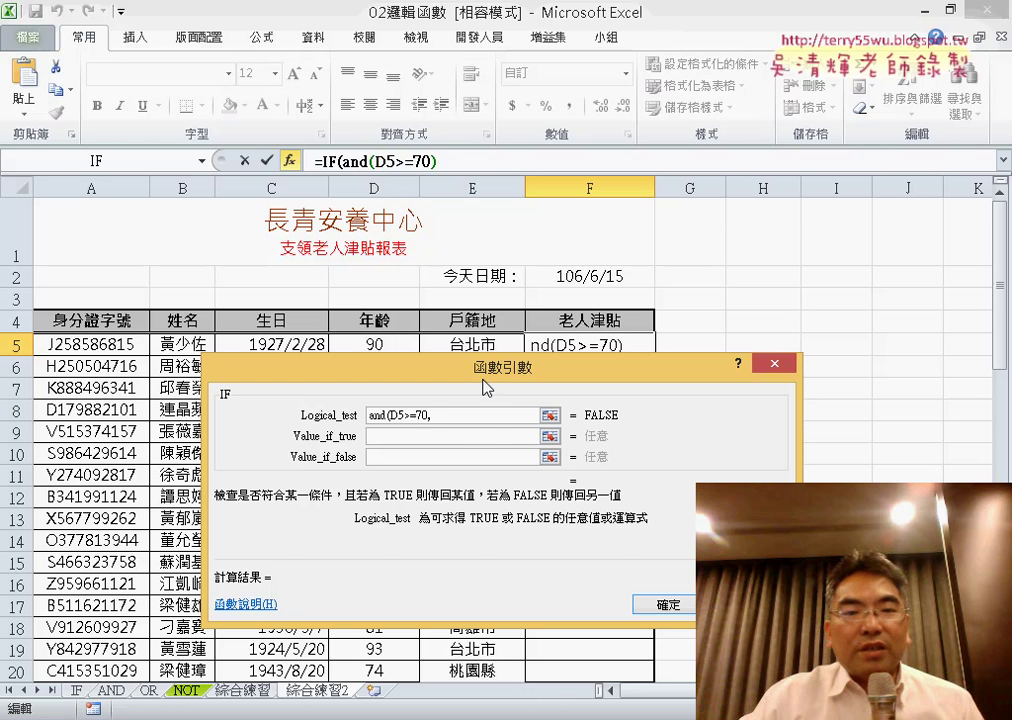
drag(487, 387, 492, 433)
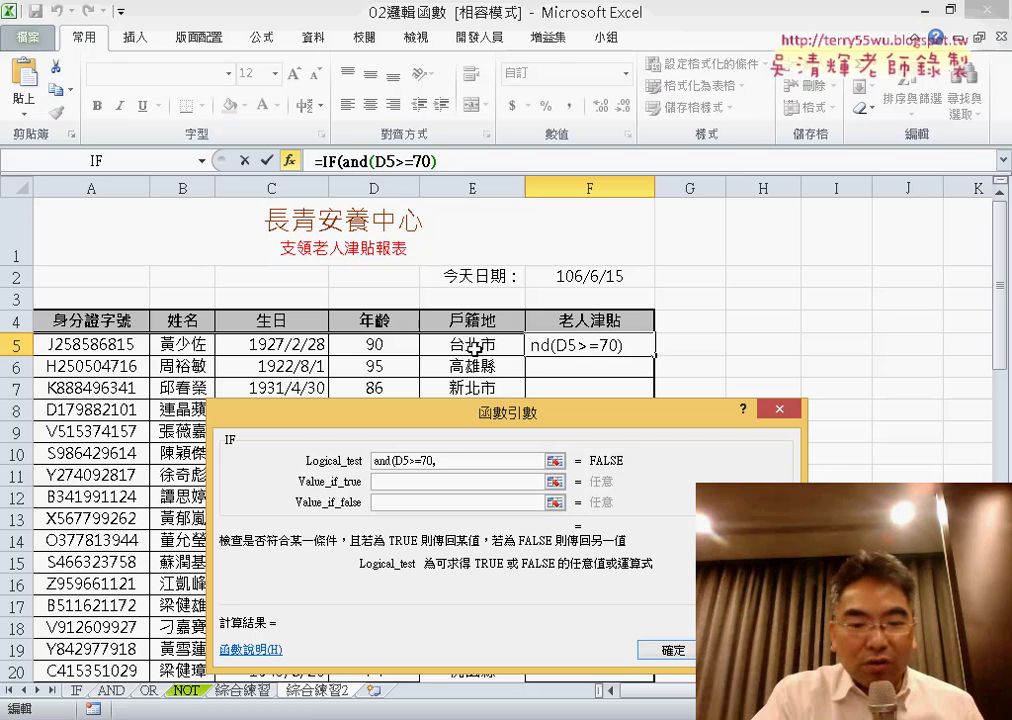
Complete the test with or(E5="台北市",E5="新北市")) for the two cities.
text(or)
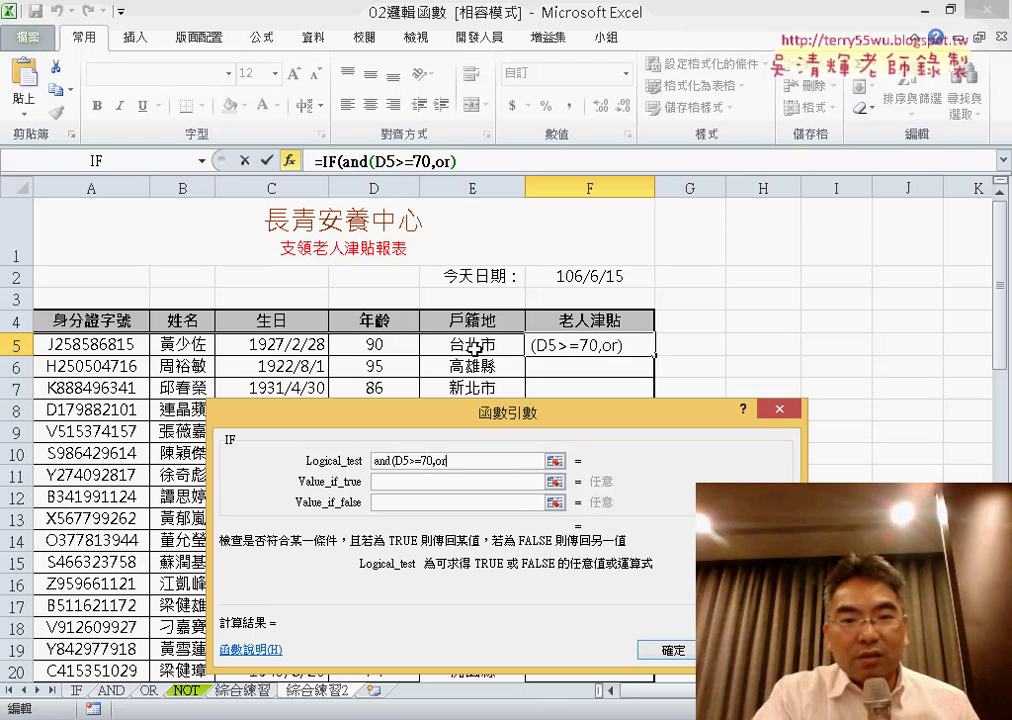
text(()
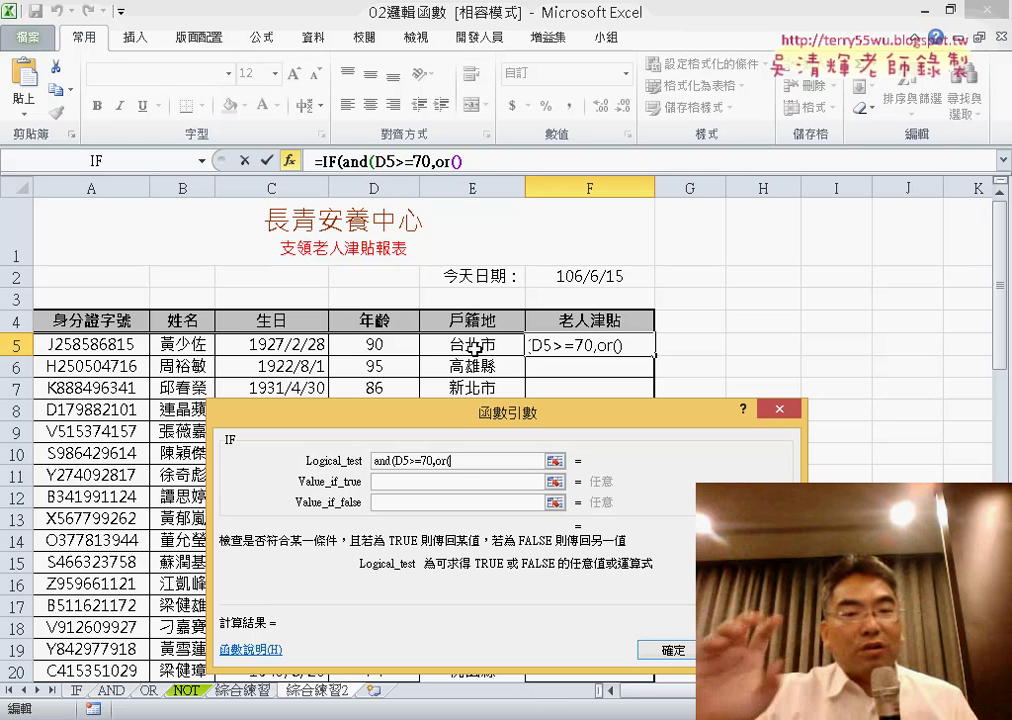
click(480, 346)
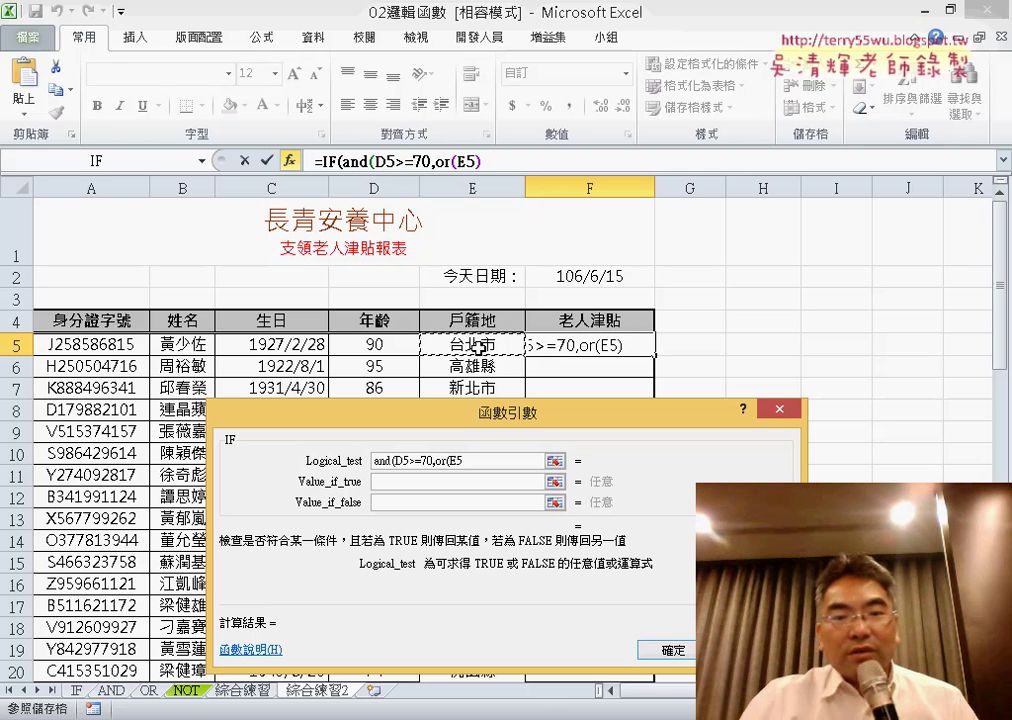
text(=)
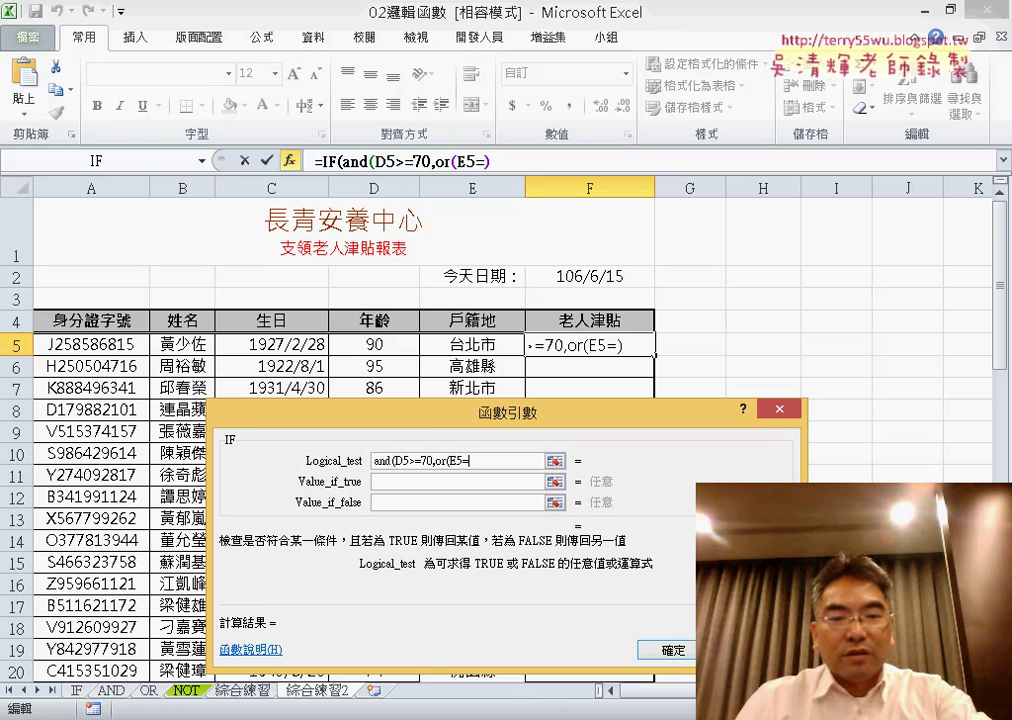
text("")
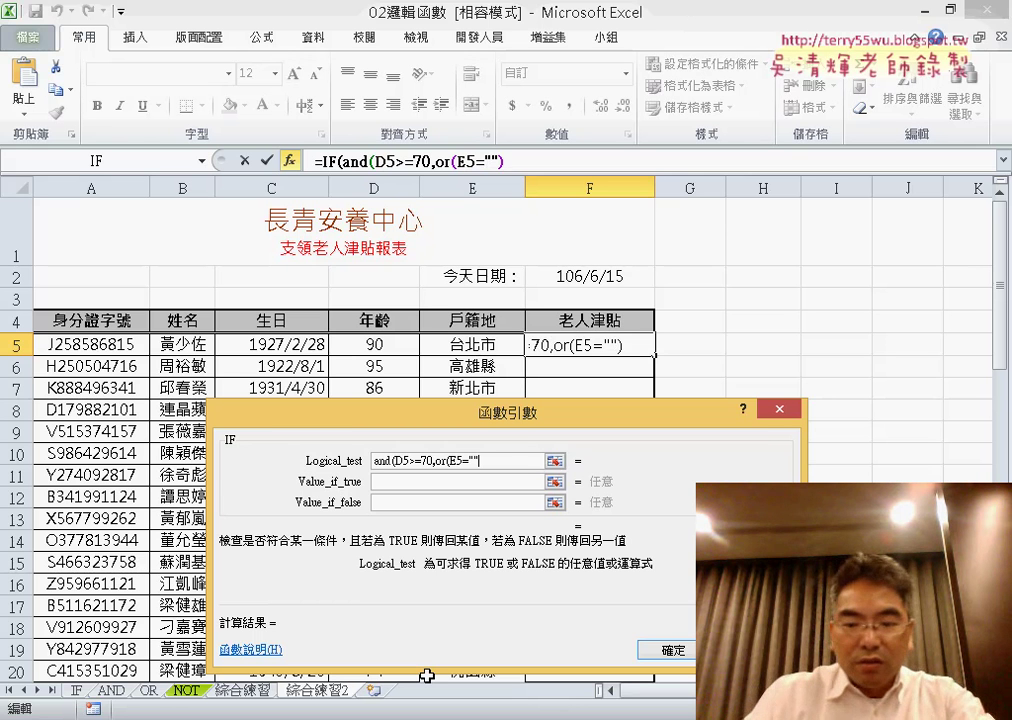
key(Left)
text(台)
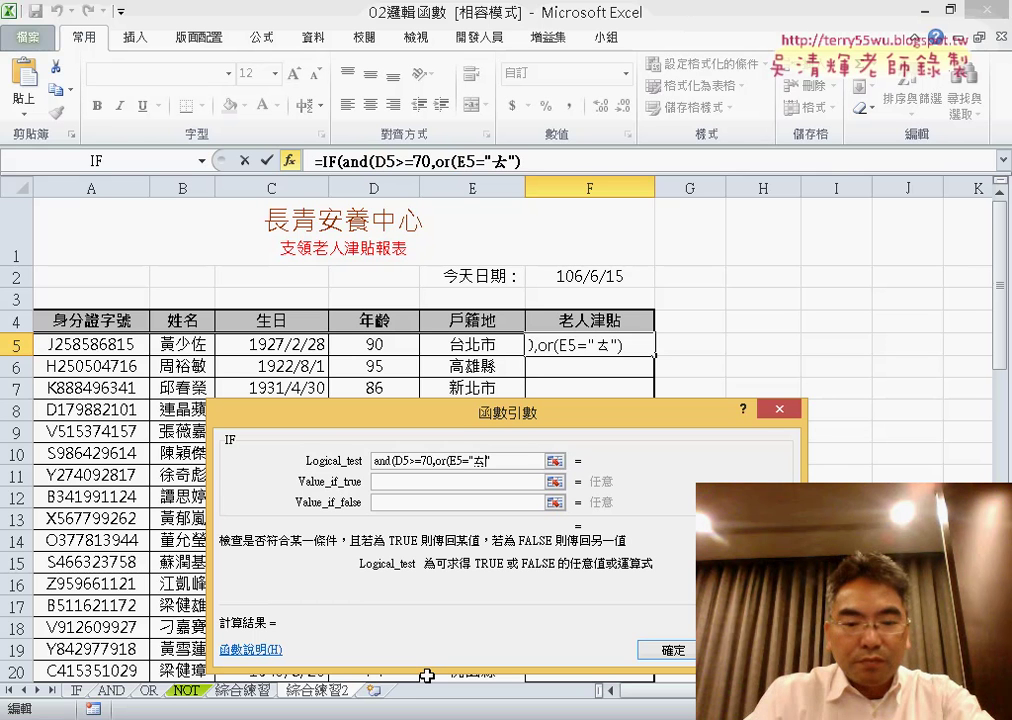
text(北ㄕ)
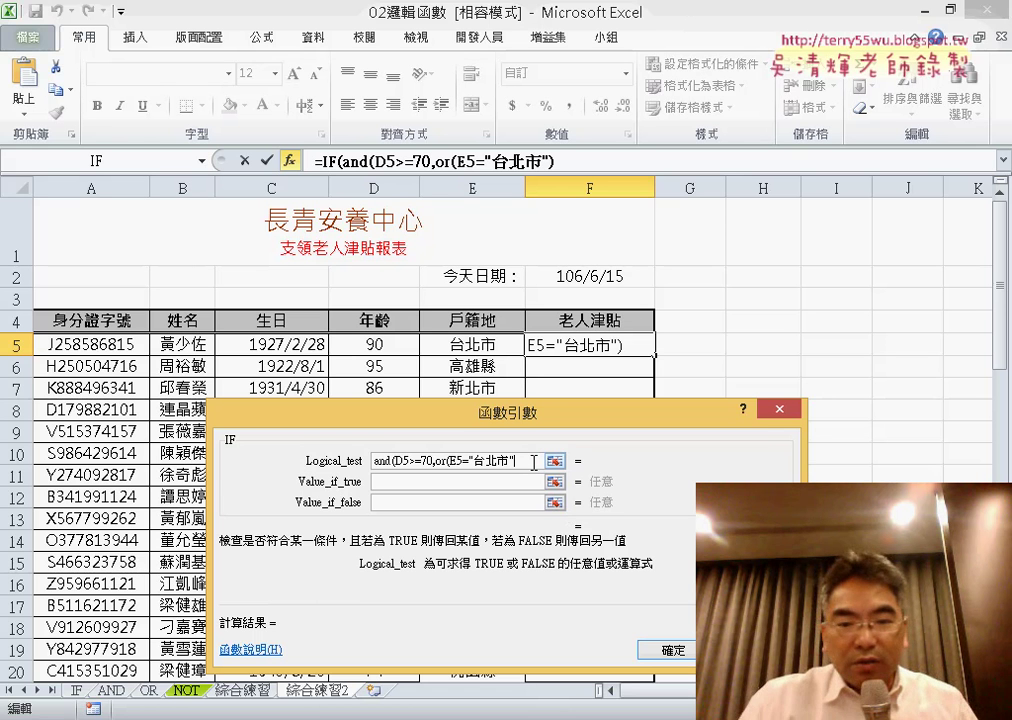
text(ㄓ)
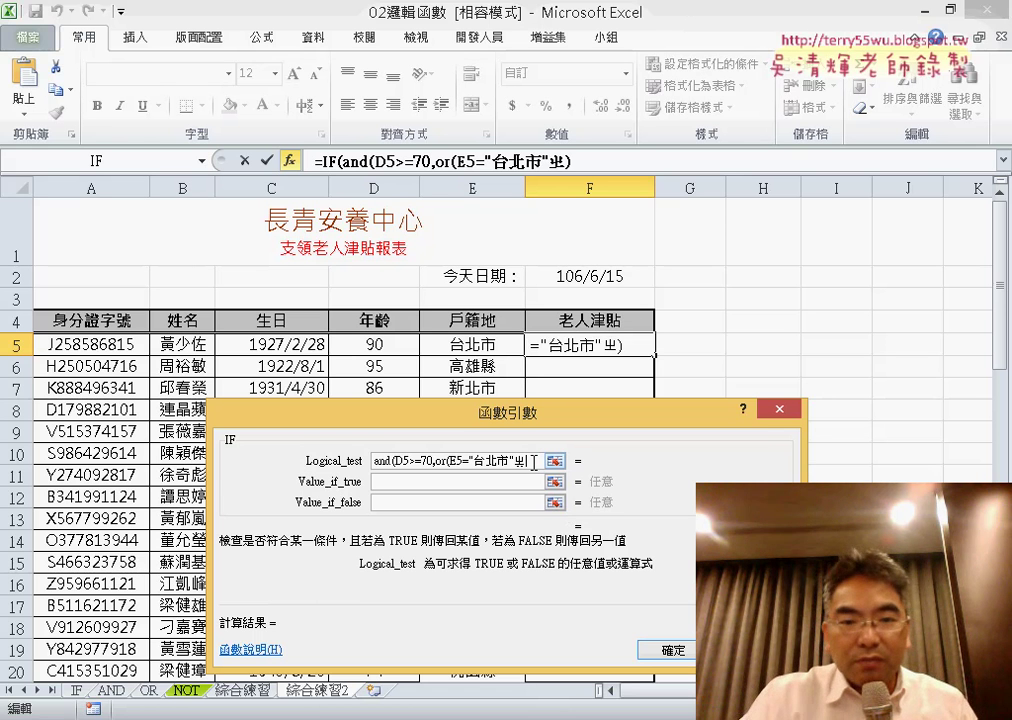
key(BackSpace)
text(,)
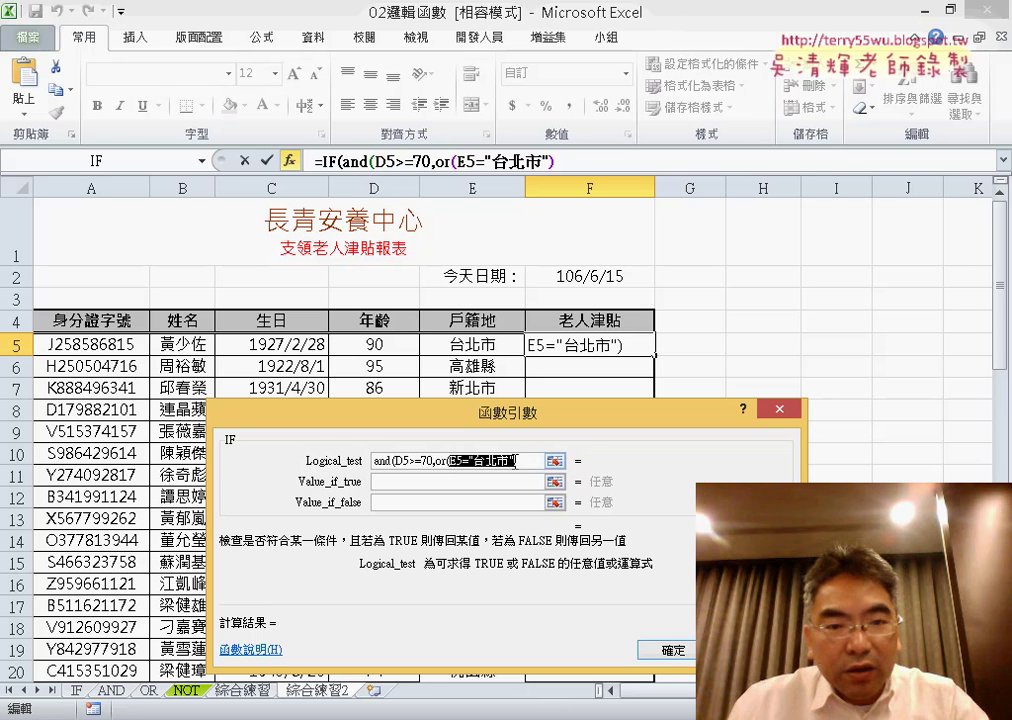
key(ctrl+c)
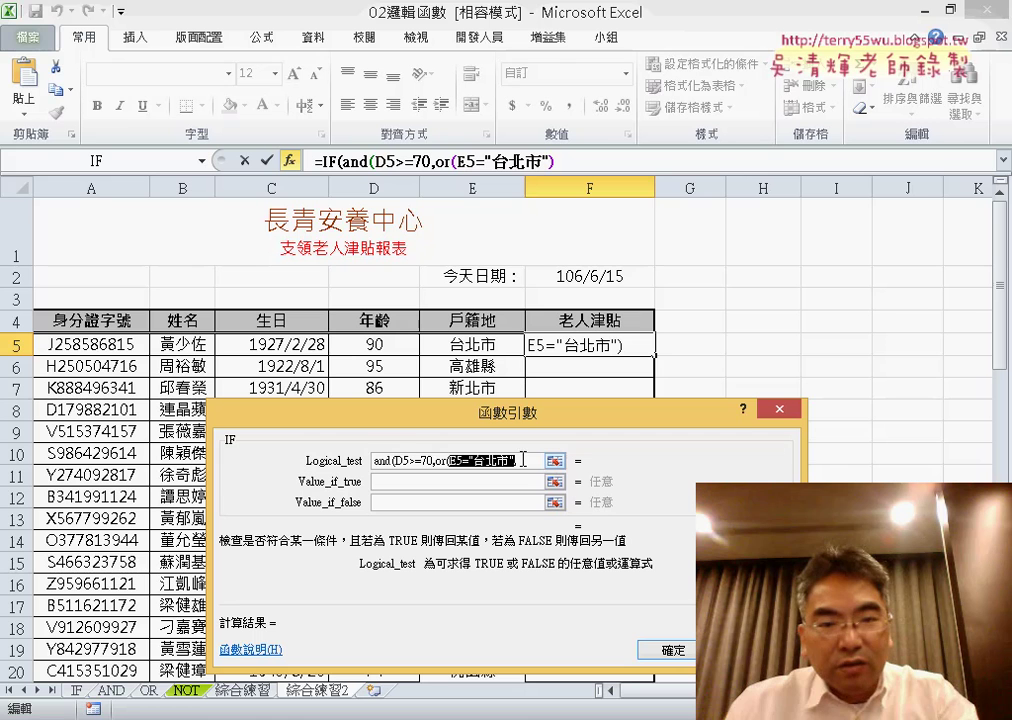
key(End)
key(ctrl+v)
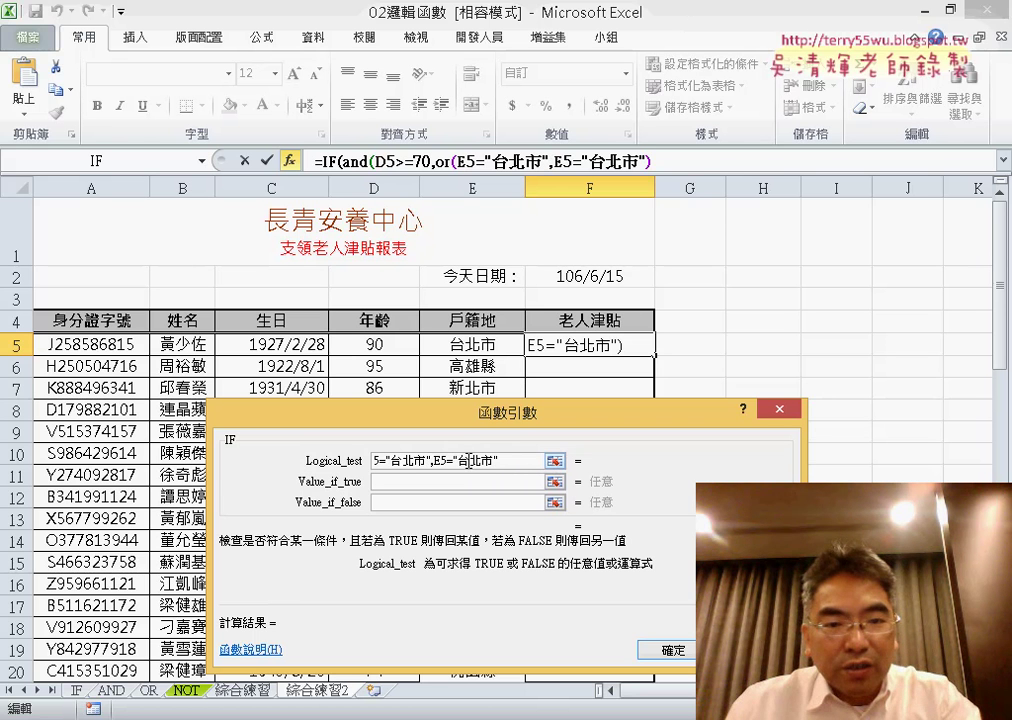
key(BackSpace)
text(ㄒㄧ)
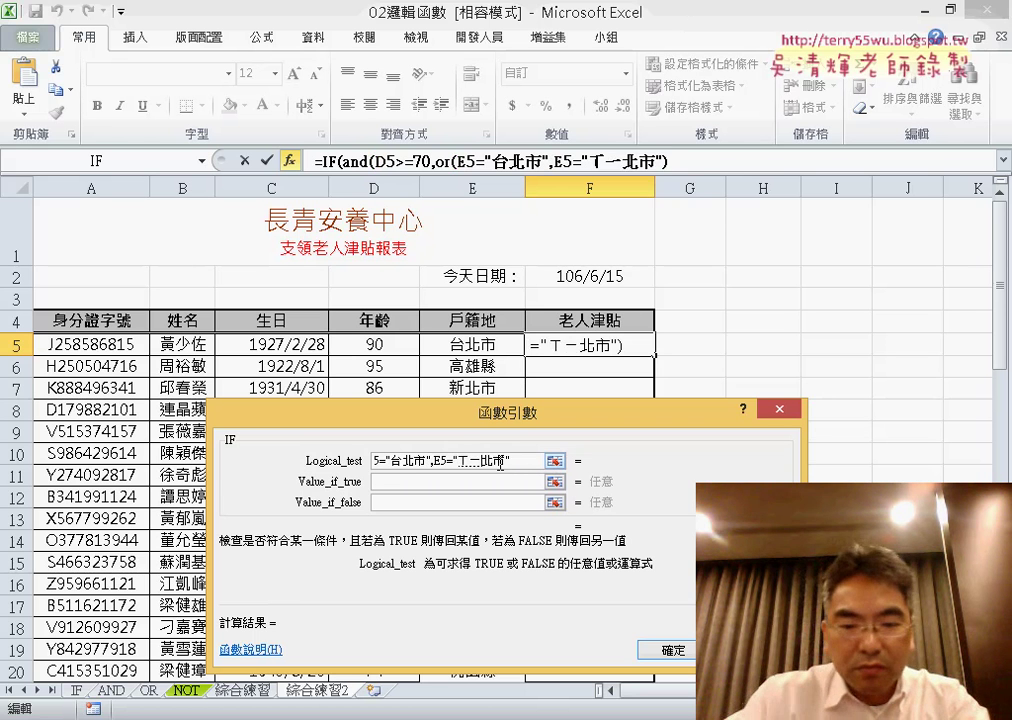
text(新)
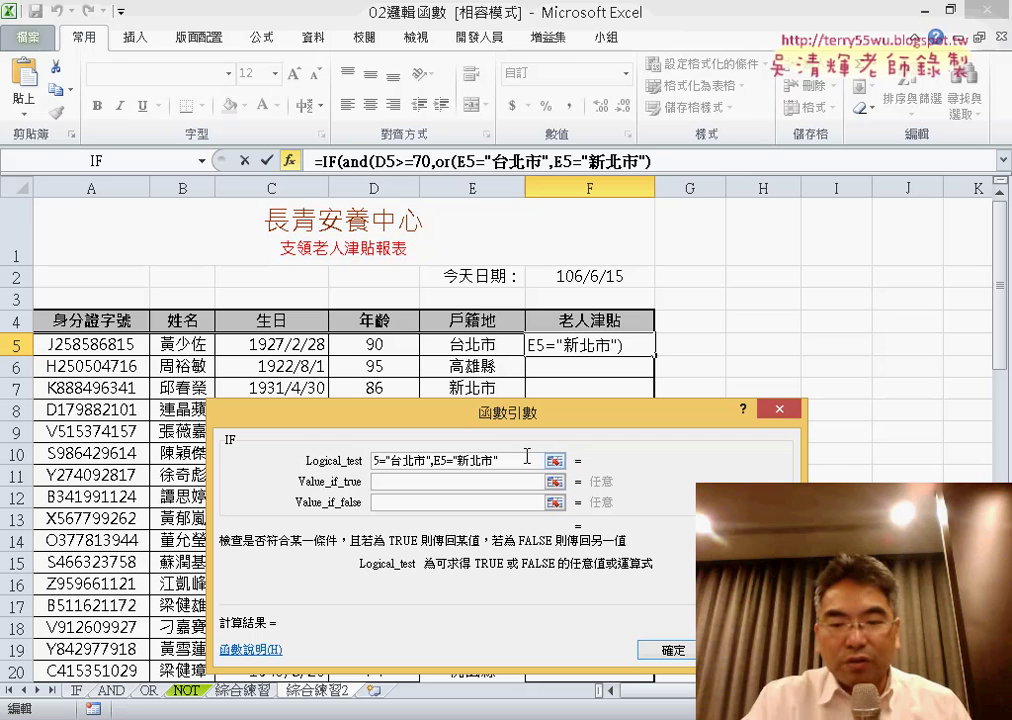
text())
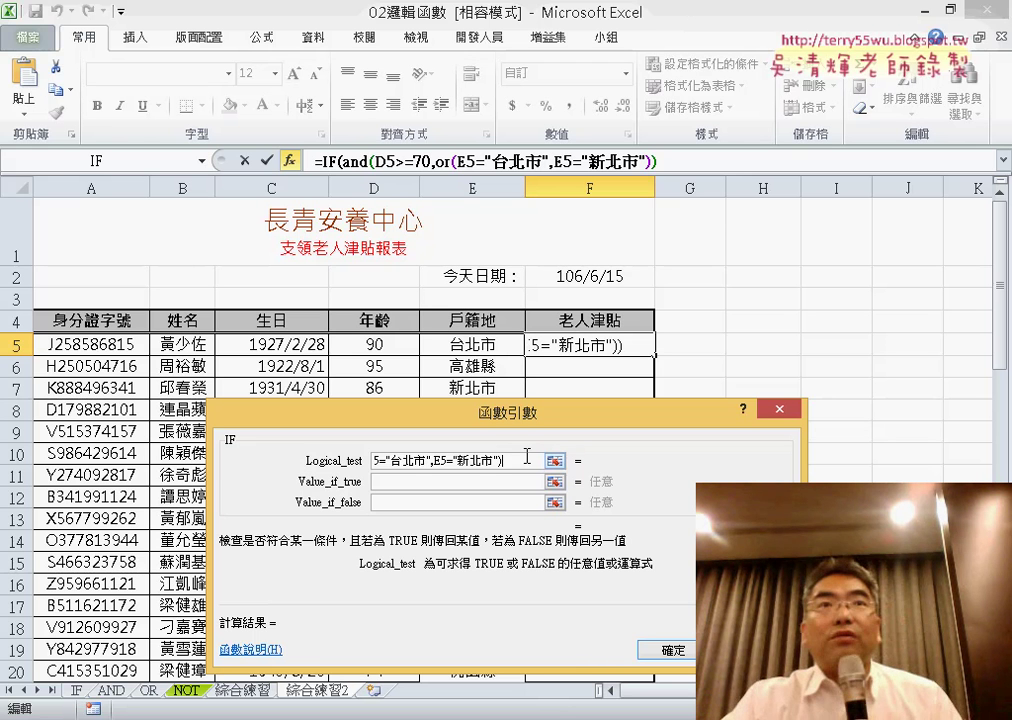
text())
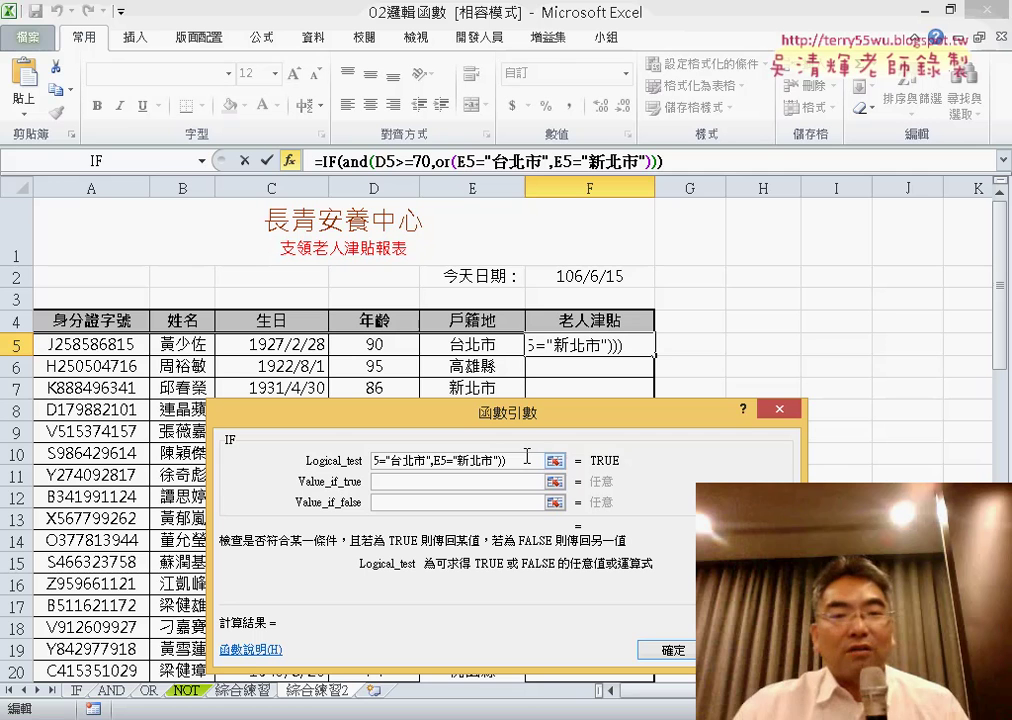
Set the IF to return 是 when true and 否 when false.
click(502, 485)
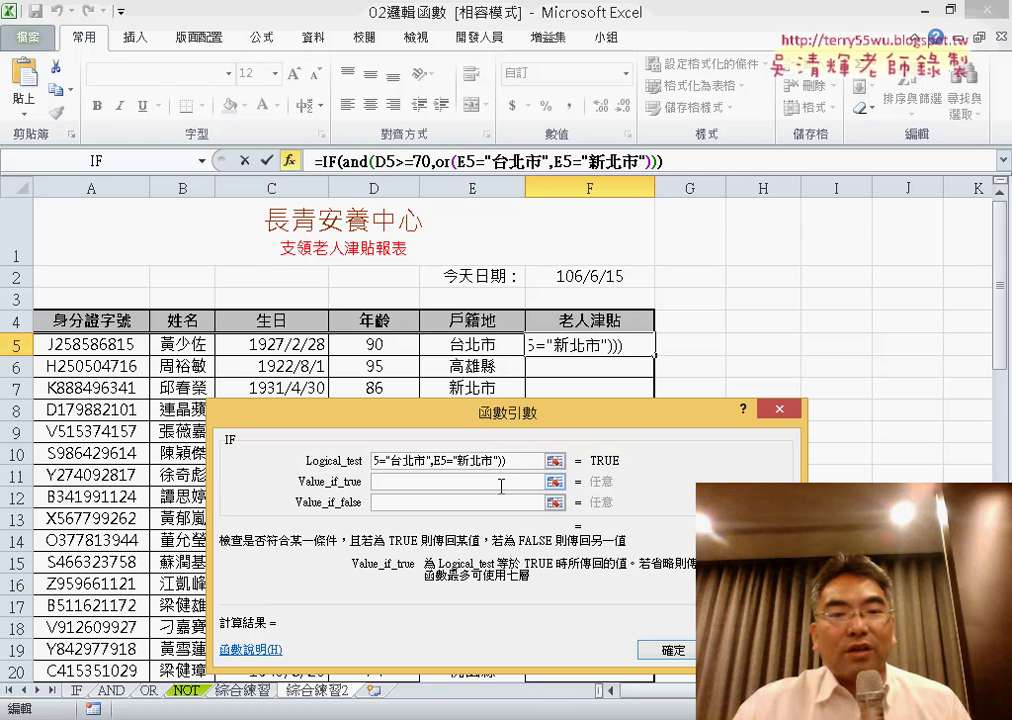
drag(518, 462, 372, 460)
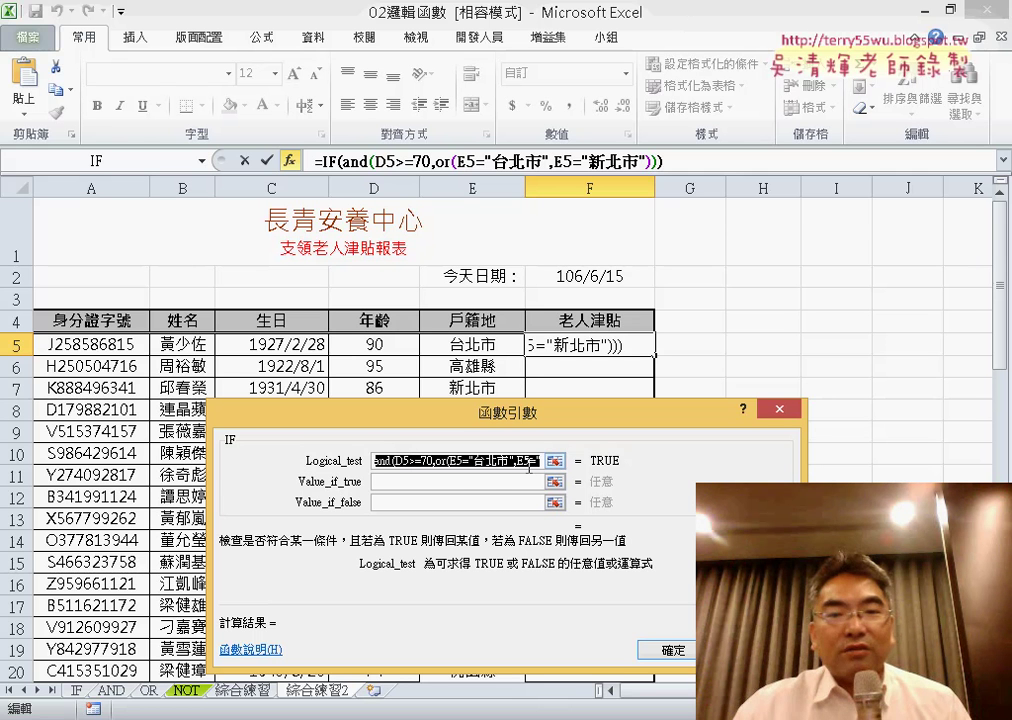
click(448, 483)
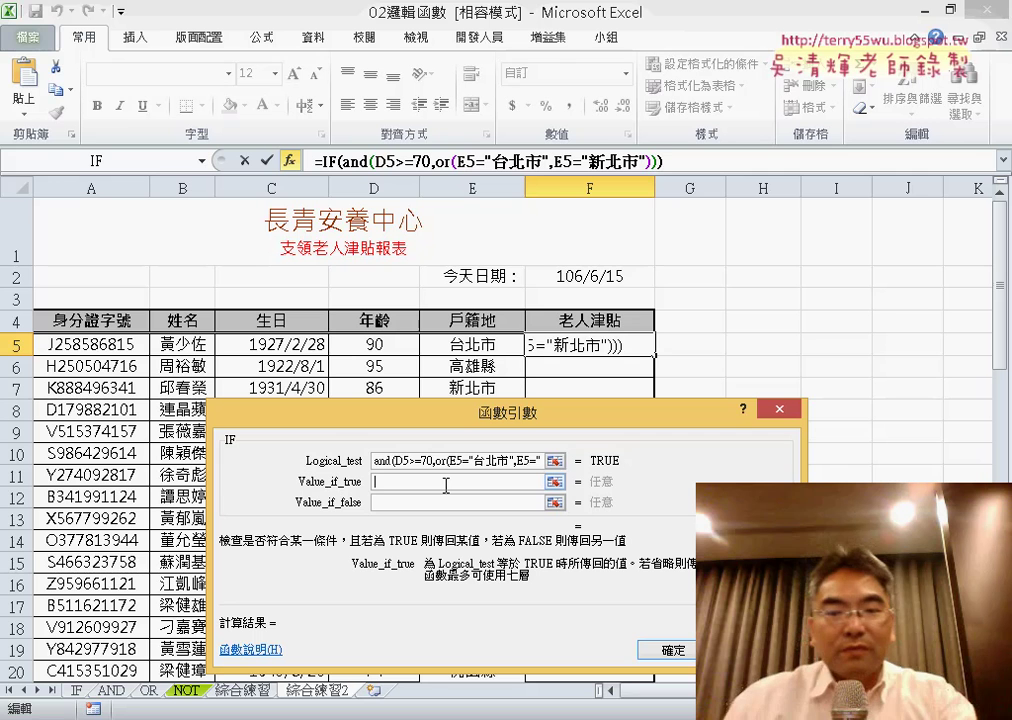
text(ㄕ)
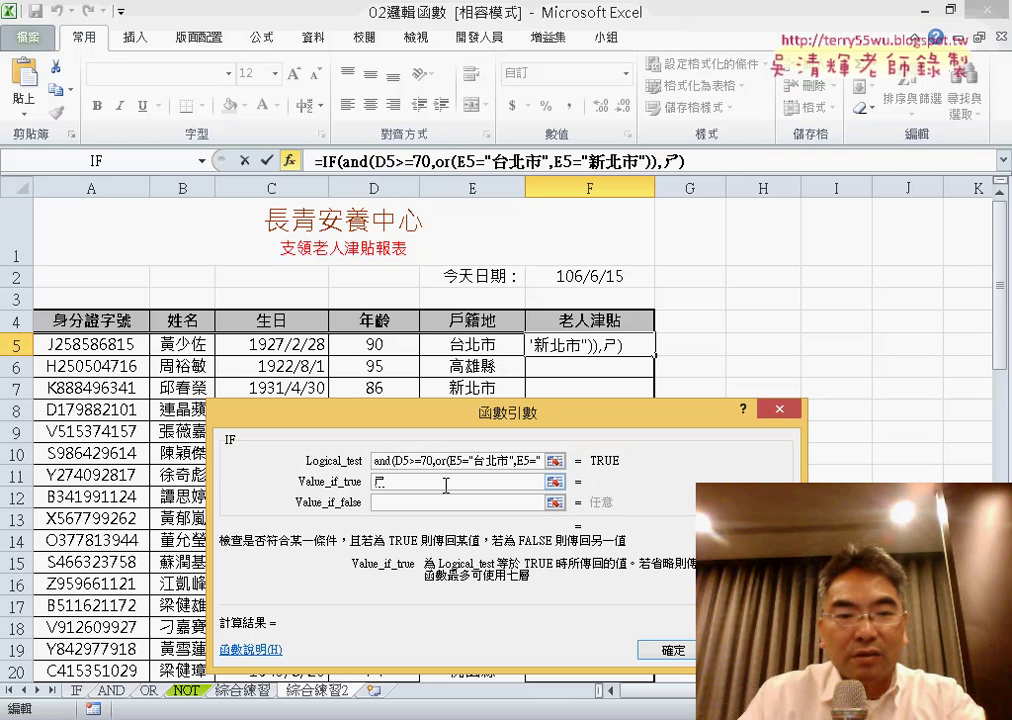
key(Tab)
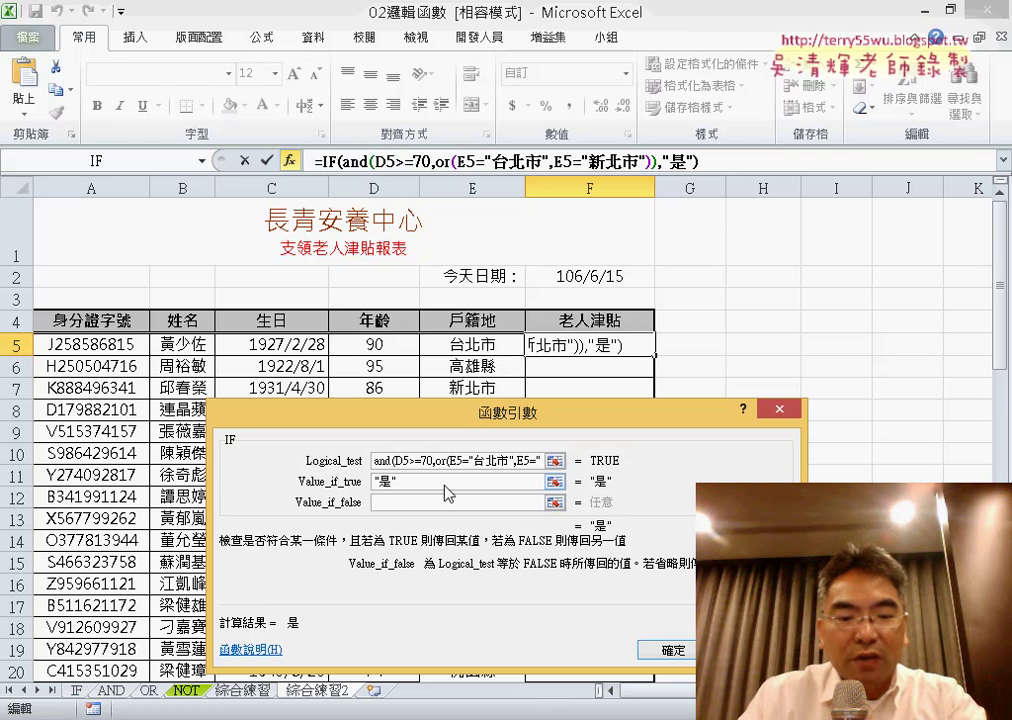
text(否)
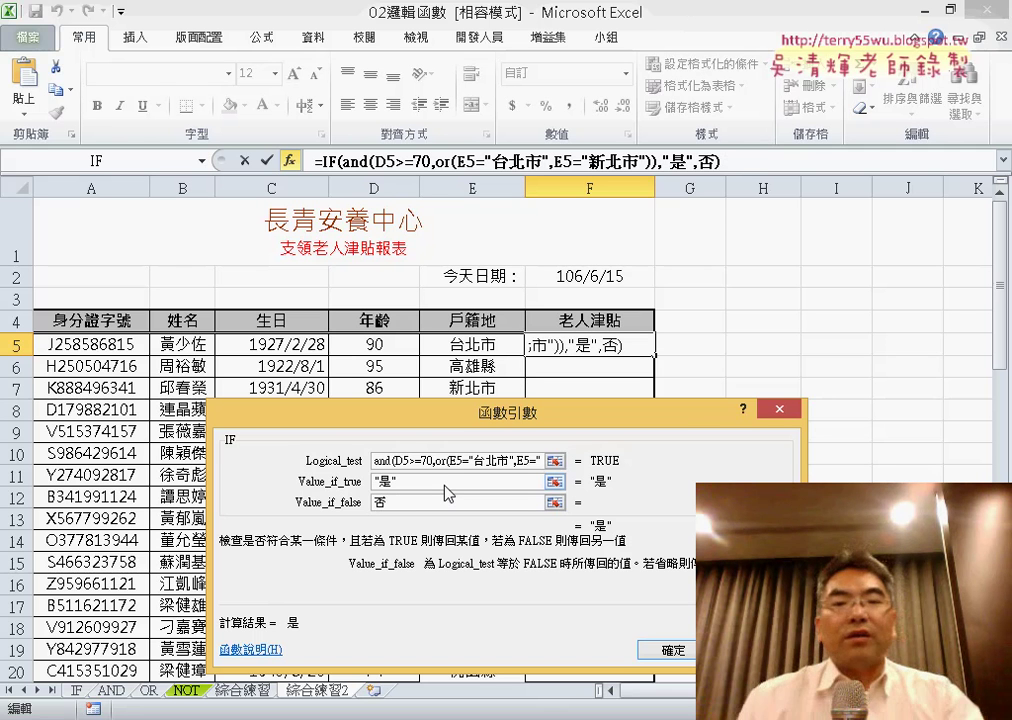
click(446, 488)
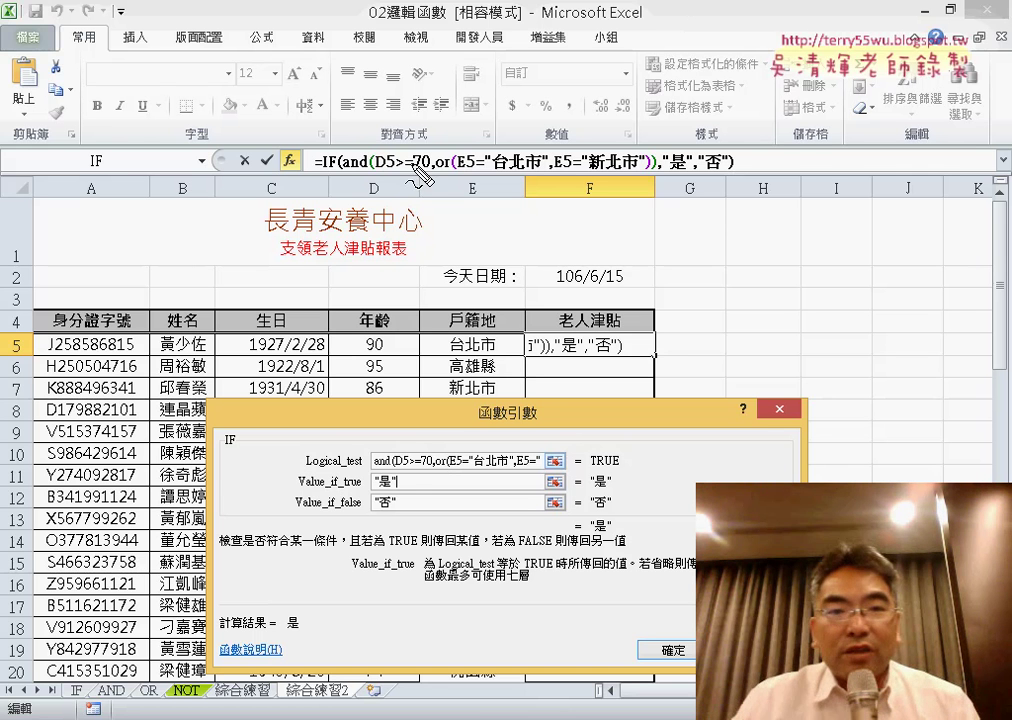
Go over the AND age test and OR city test, then commit the IF formula in F5.
mouse_move(343, 172)
mouse_down()
mouse_move(378, 183)
mouse_move(428, 172)
mouse_up()
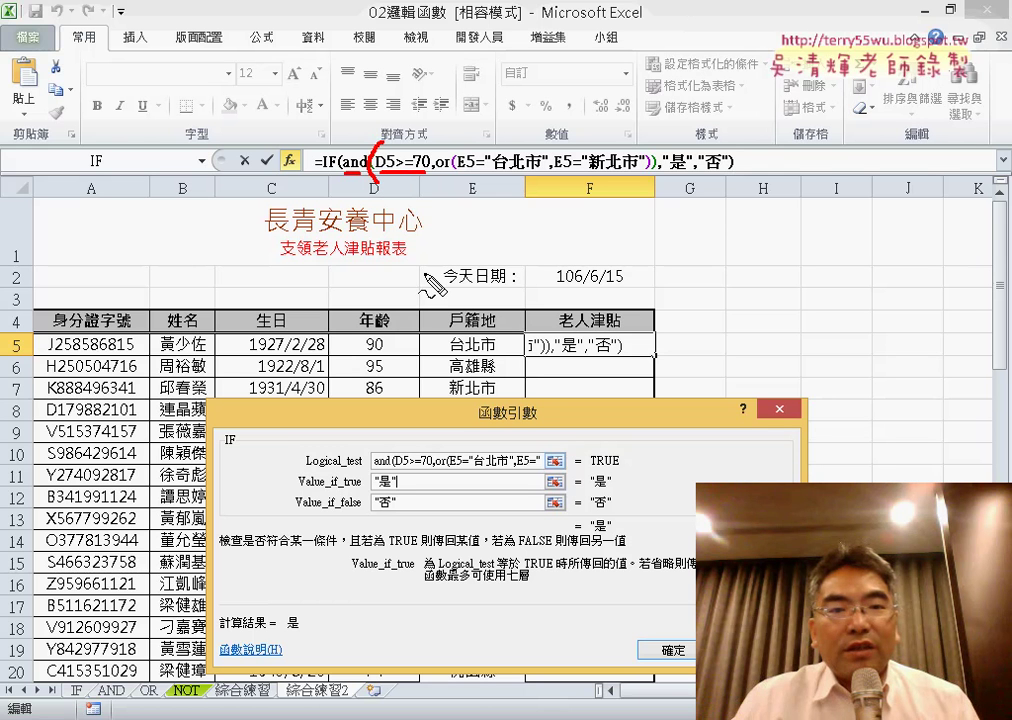
drag(386, 334, 392, 336)
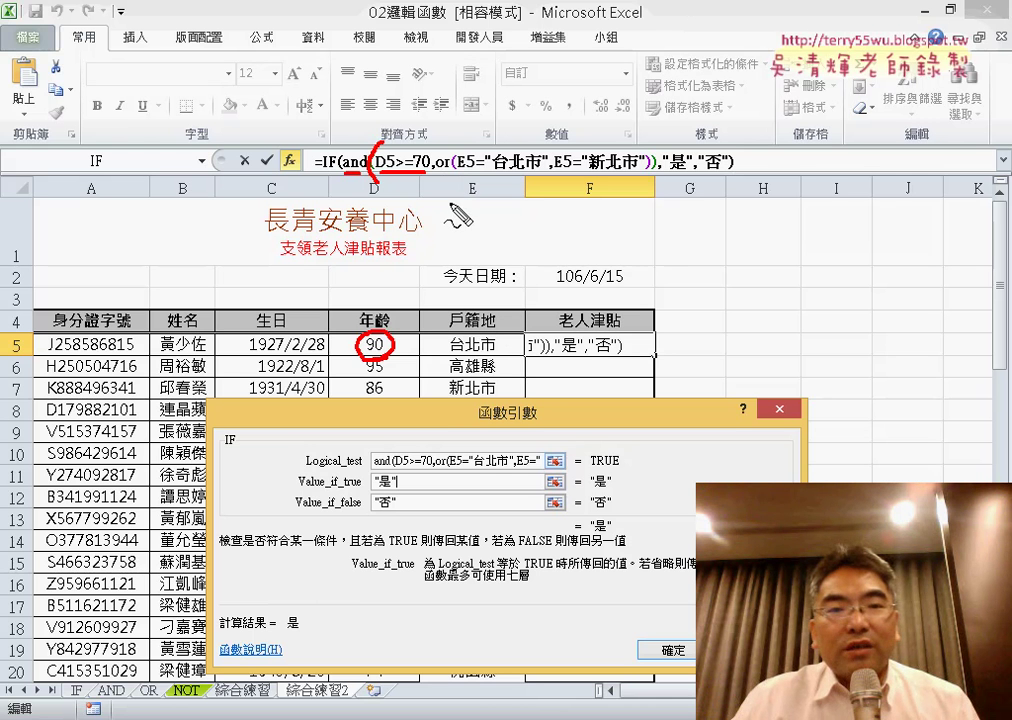
drag(445, 172, 658, 172)
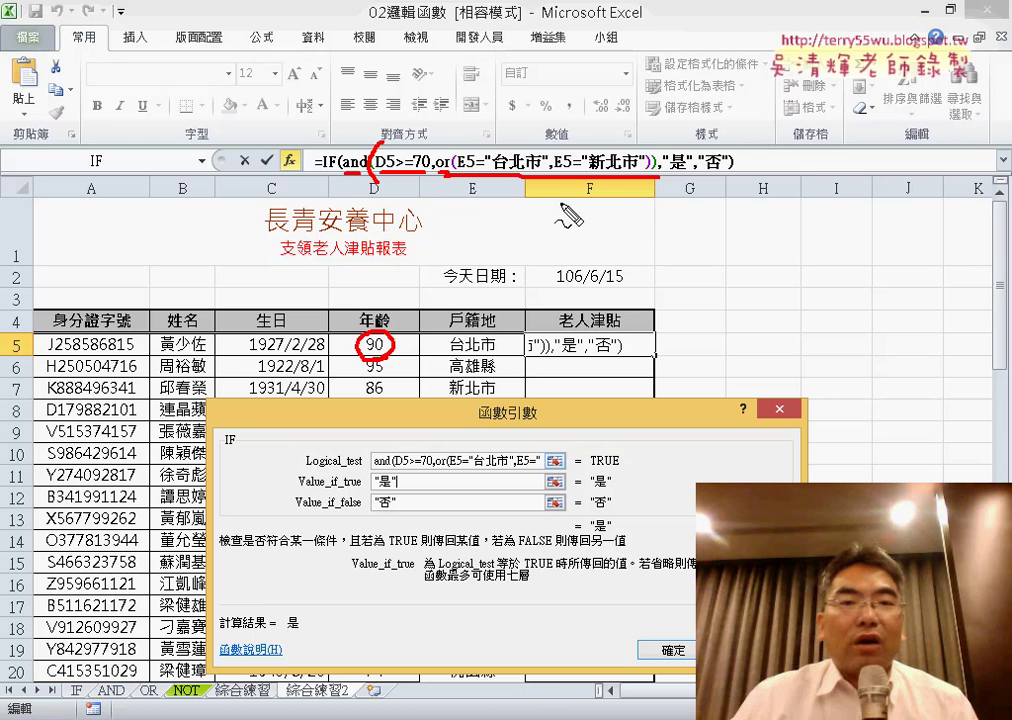
drag(680, 628, 690, 678)
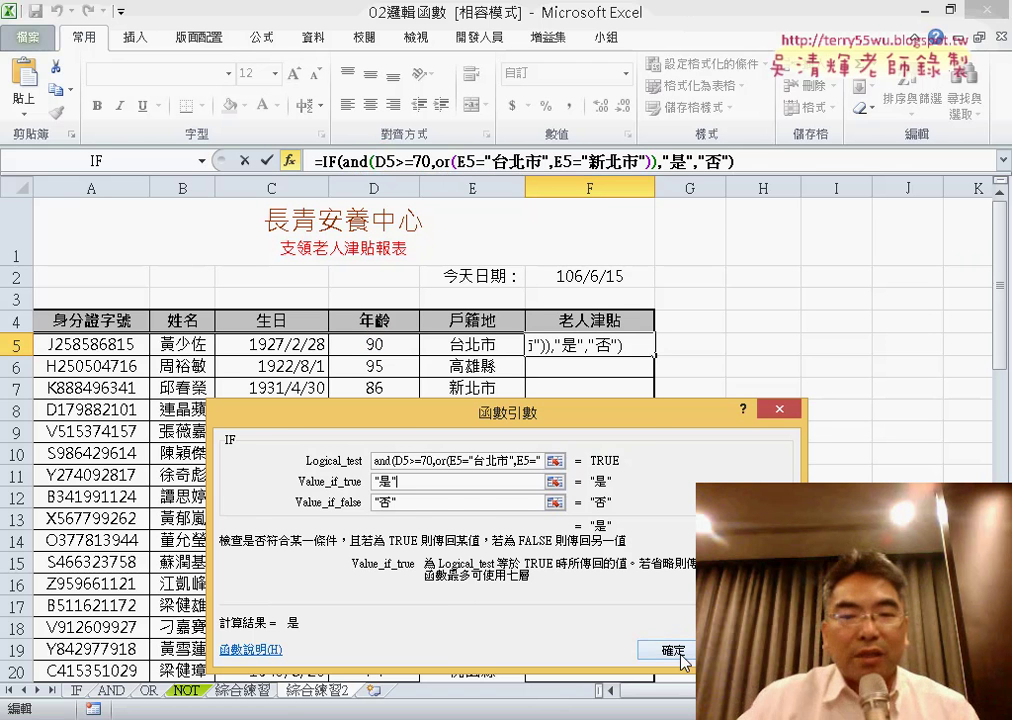
click(673, 650)
Fill the IF formula down the 老人津貼 column and open conditional formatting.
double_click(654, 356)
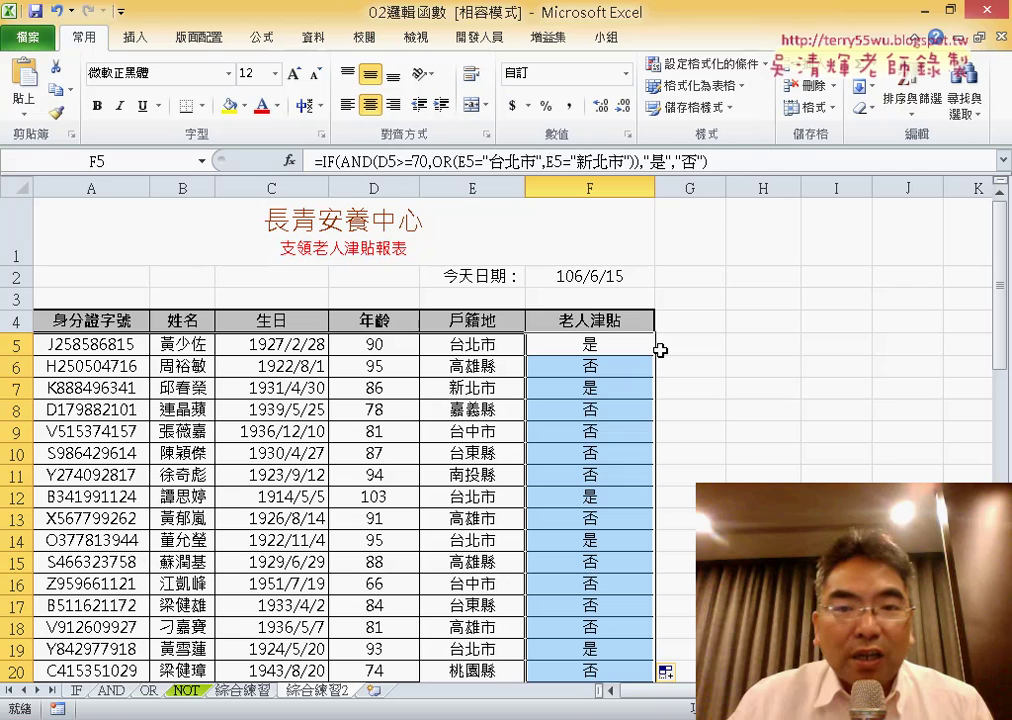
click(718, 66)
Add a rule formatting cells equal to 是 with a yellow fill and red font.
click(700, 371)
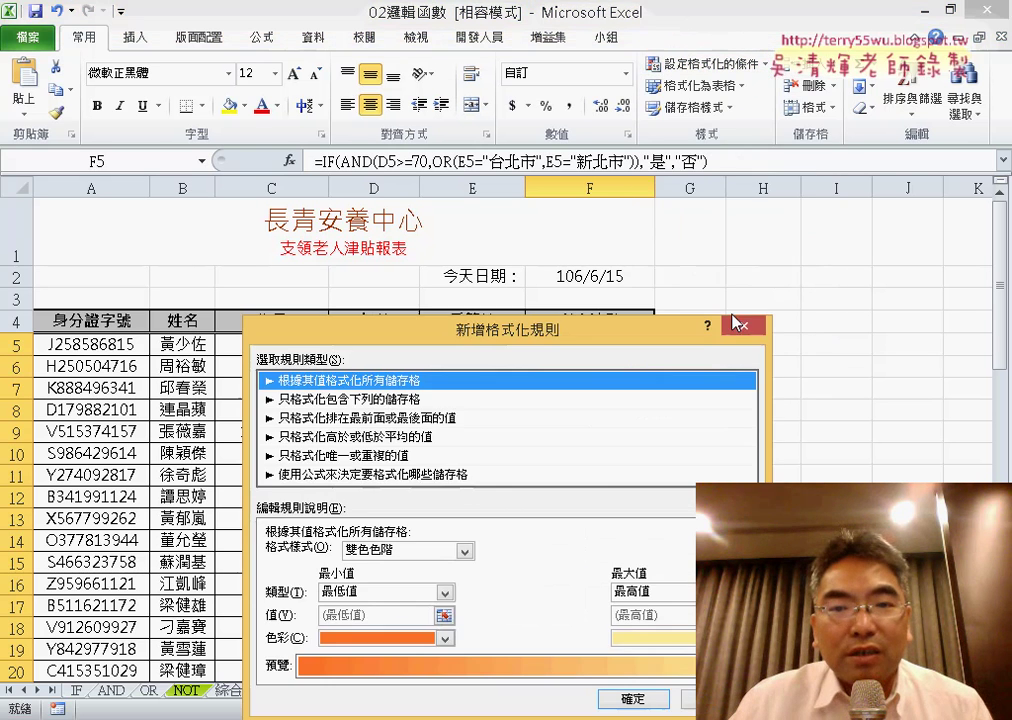
click(330, 398)
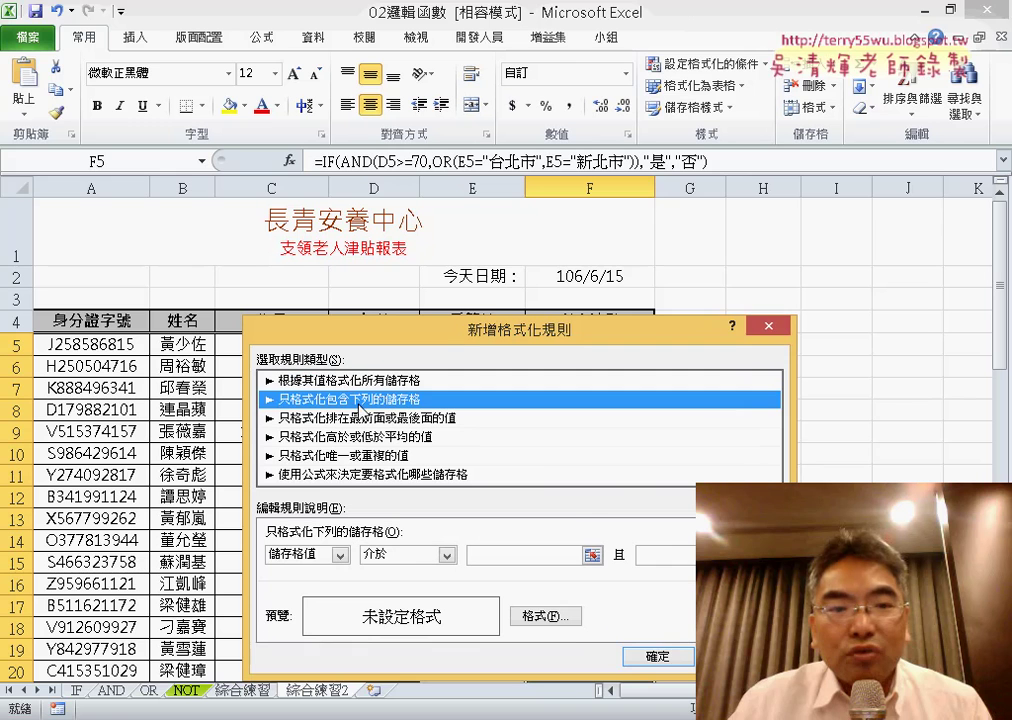
click(447, 555)
click(470, 601)
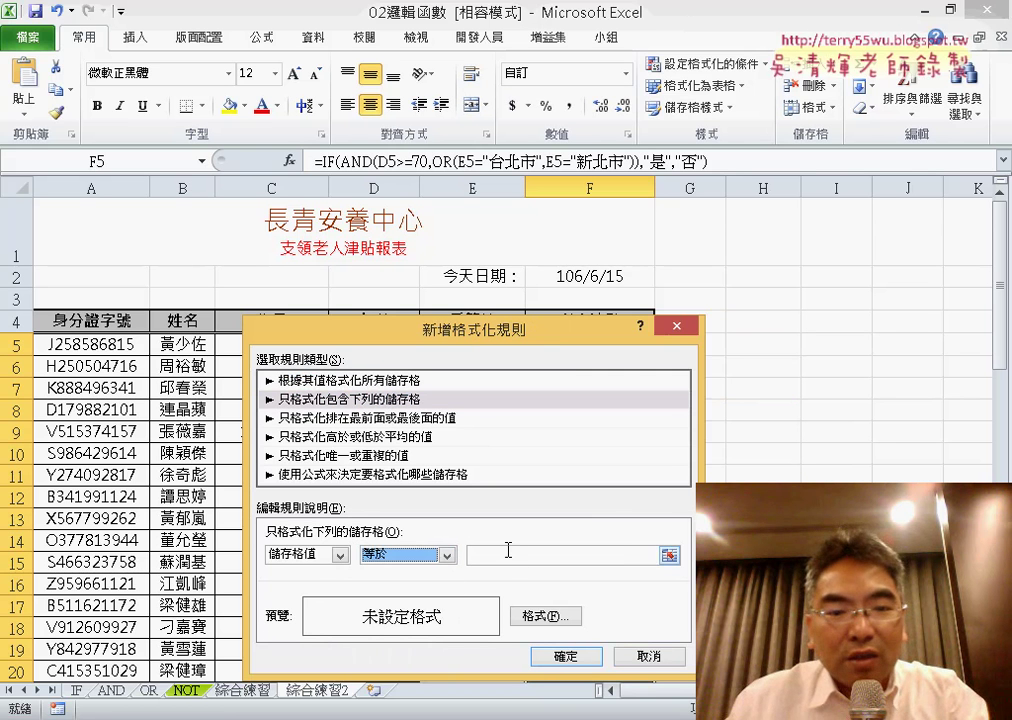
click(508, 553)
text(是)
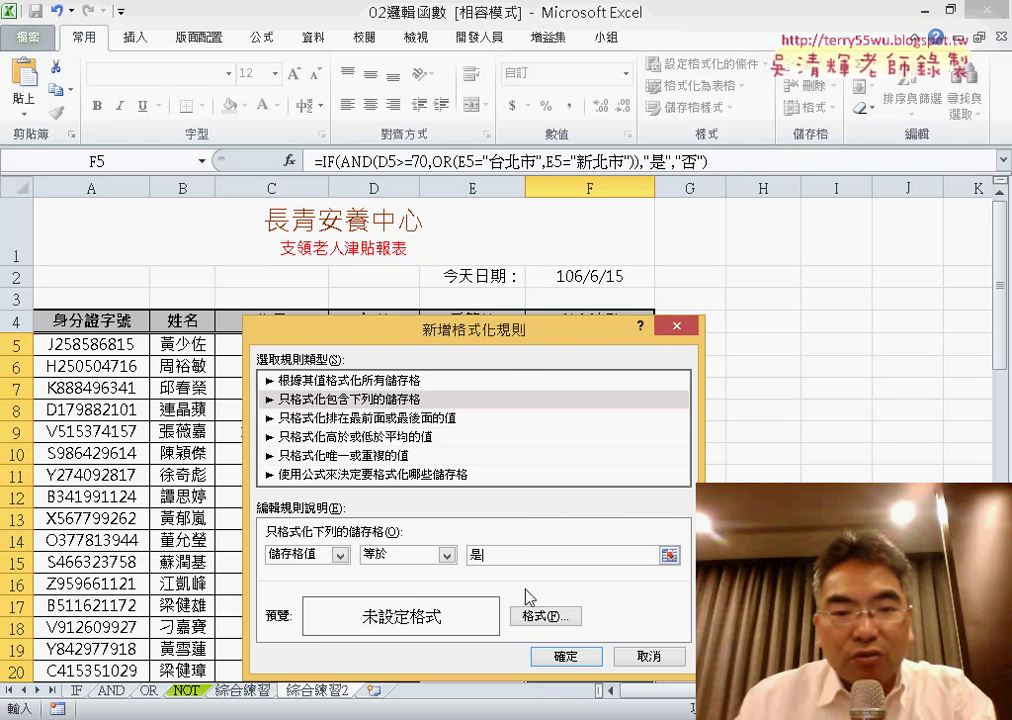
click(545, 615)
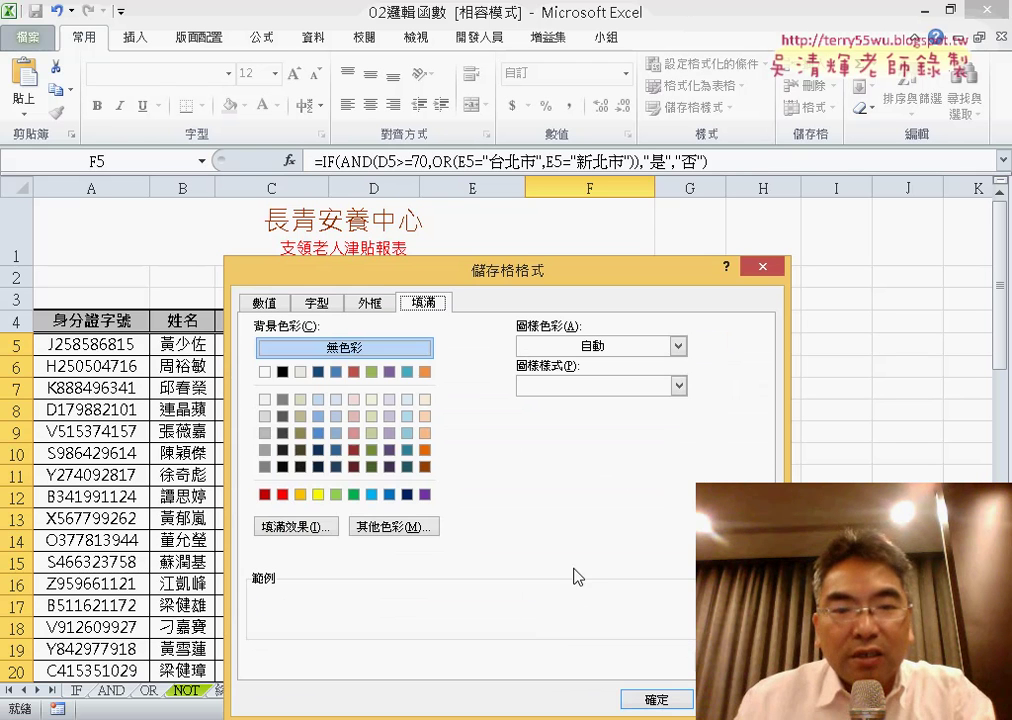
click(318, 494)
click(332, 304)
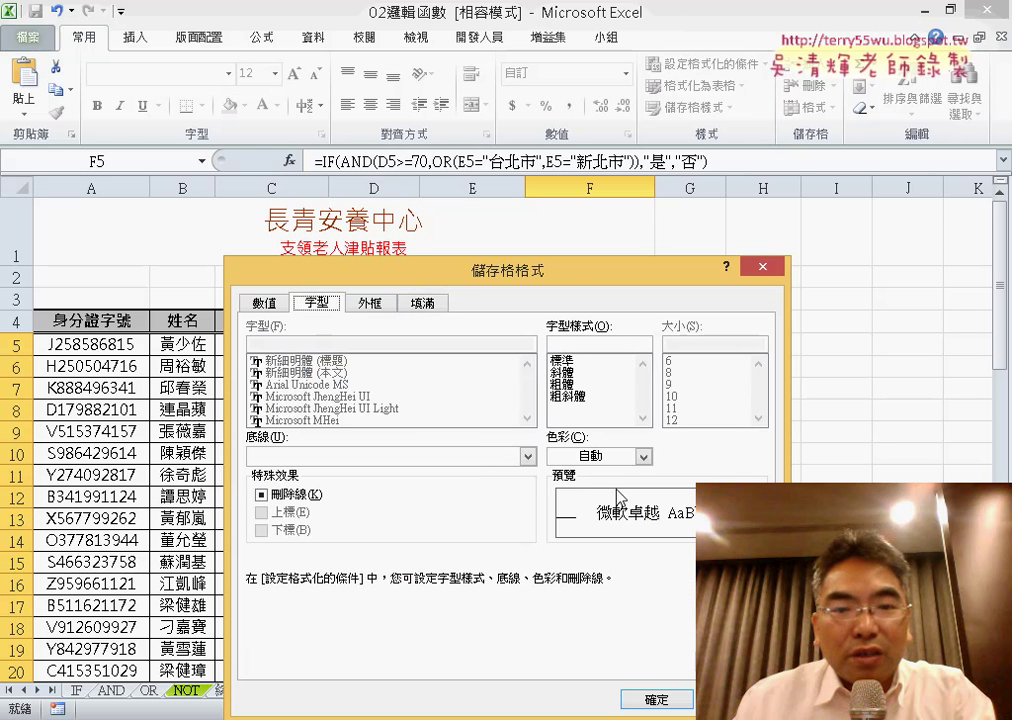
click(643, 456)
click(573, 628)
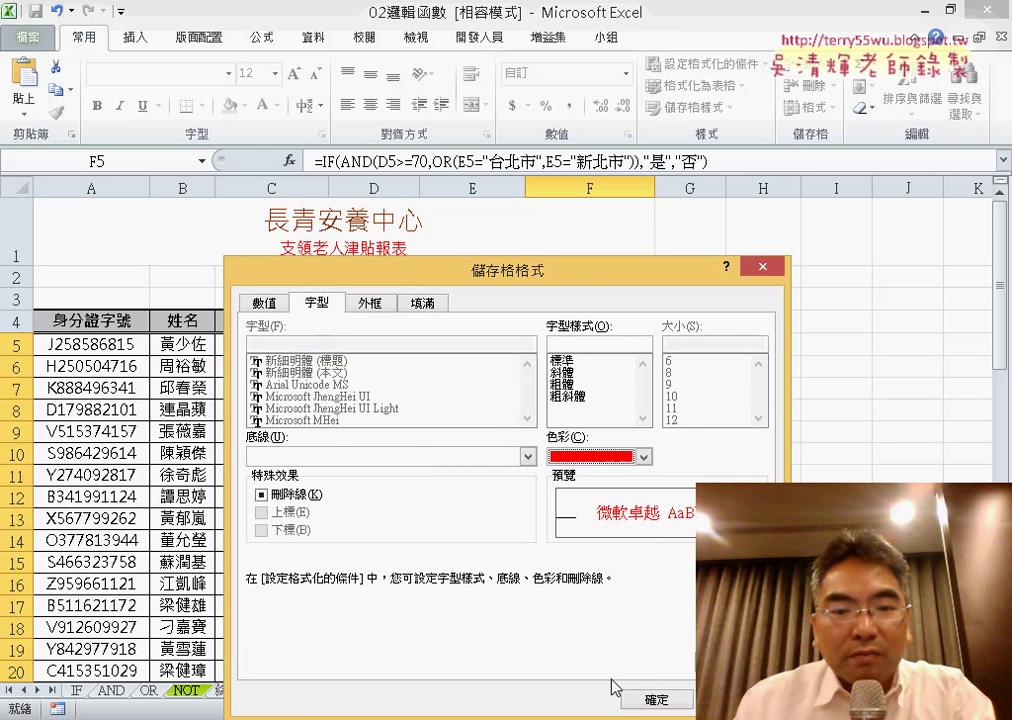
click(659, 703)
click(533, 650)
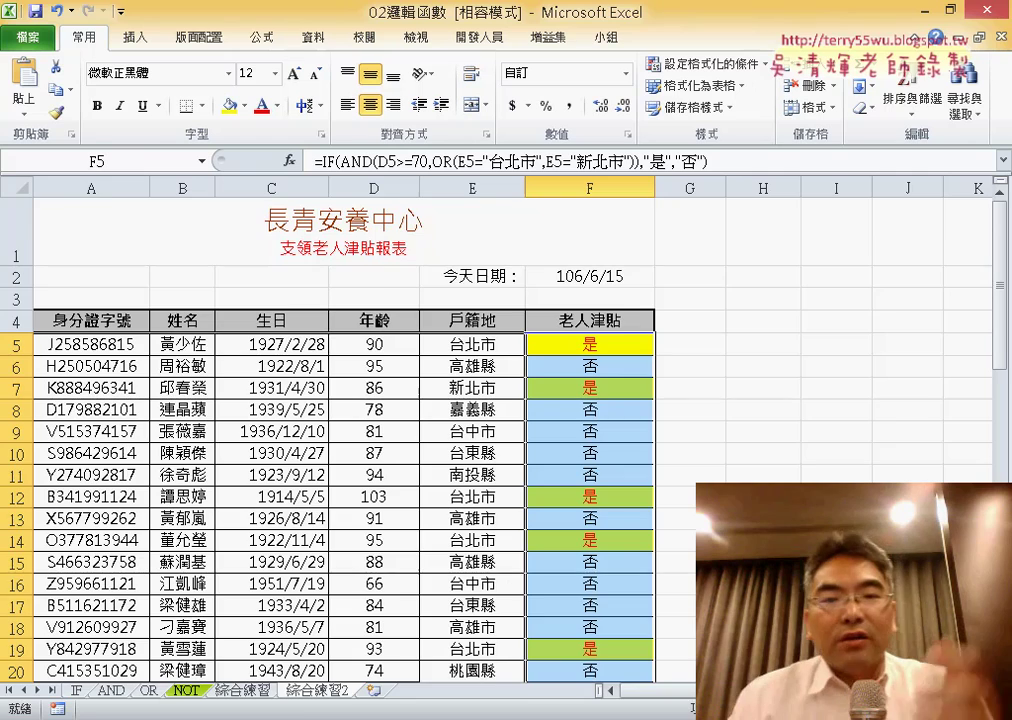
Scroll through the highlighted 是 results, then reopen F5's IF formula for editing.
scroll(745, 440, down, 4)
scroll(746, 442, down, 2)
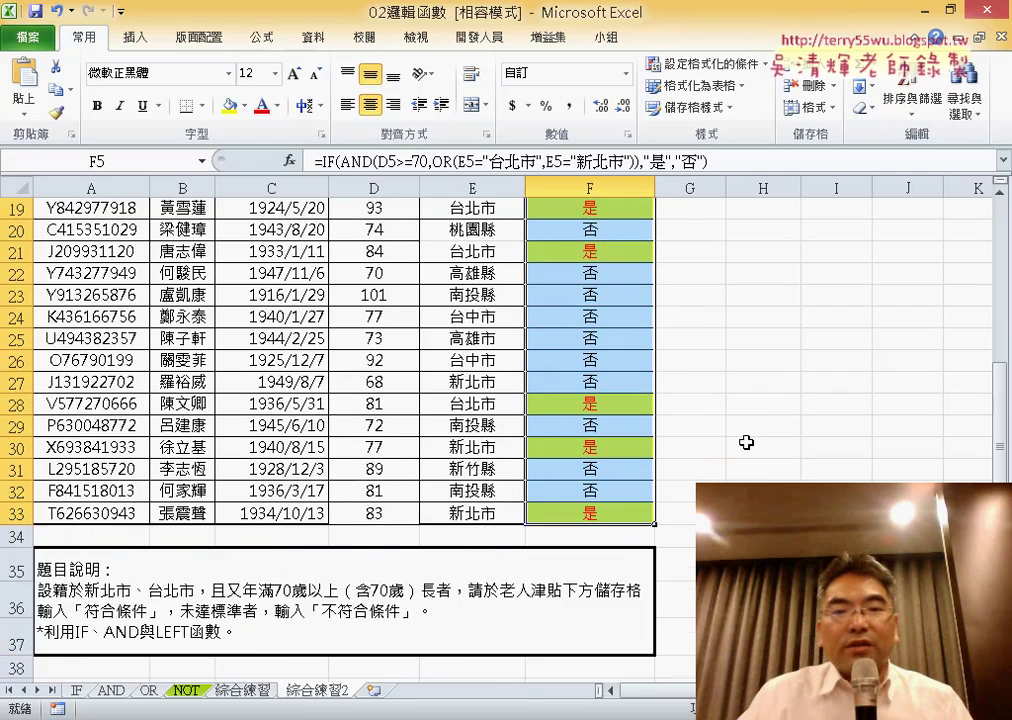
scroll(746, 442, up, 6)
scroll(746, 442, down, 1)
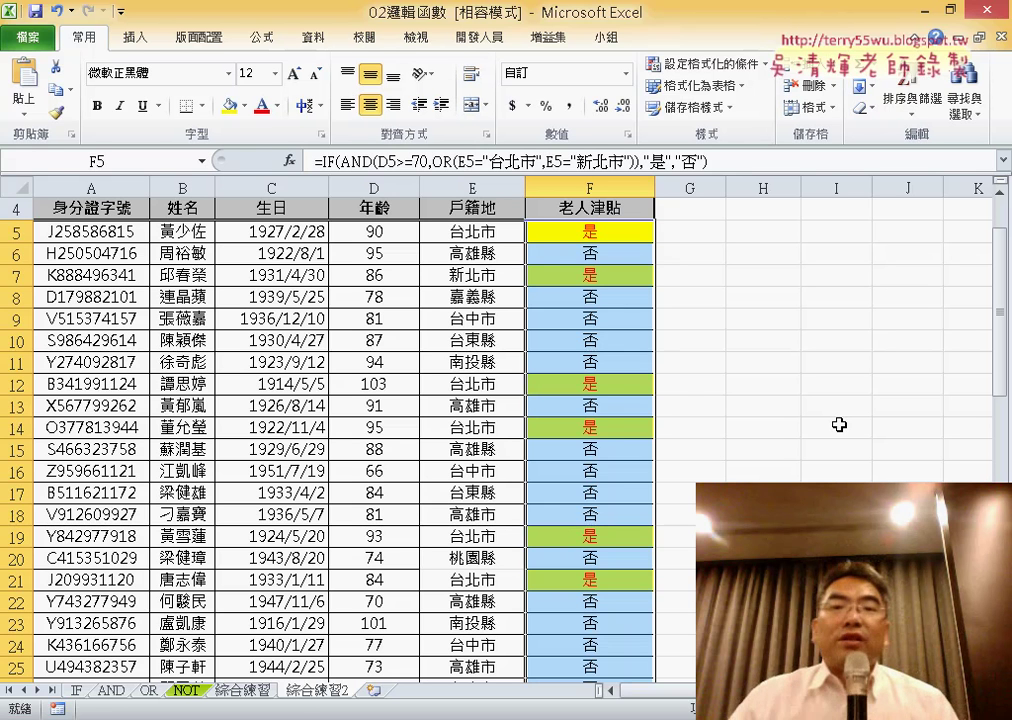
click(624, 307)
click(612, 236)
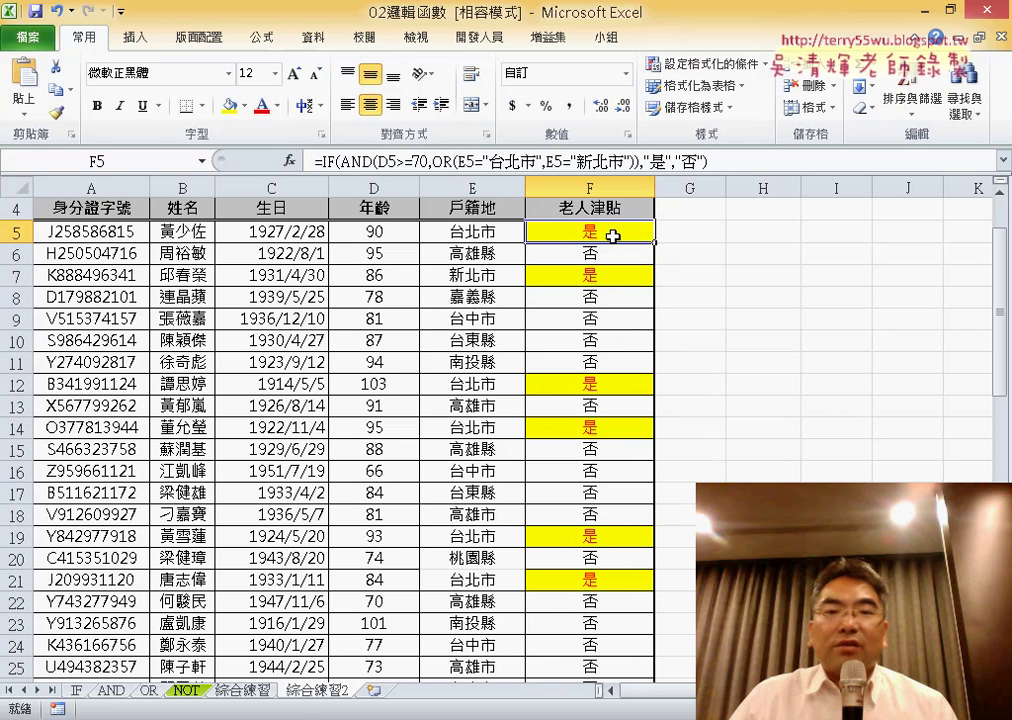
click(322, 161)
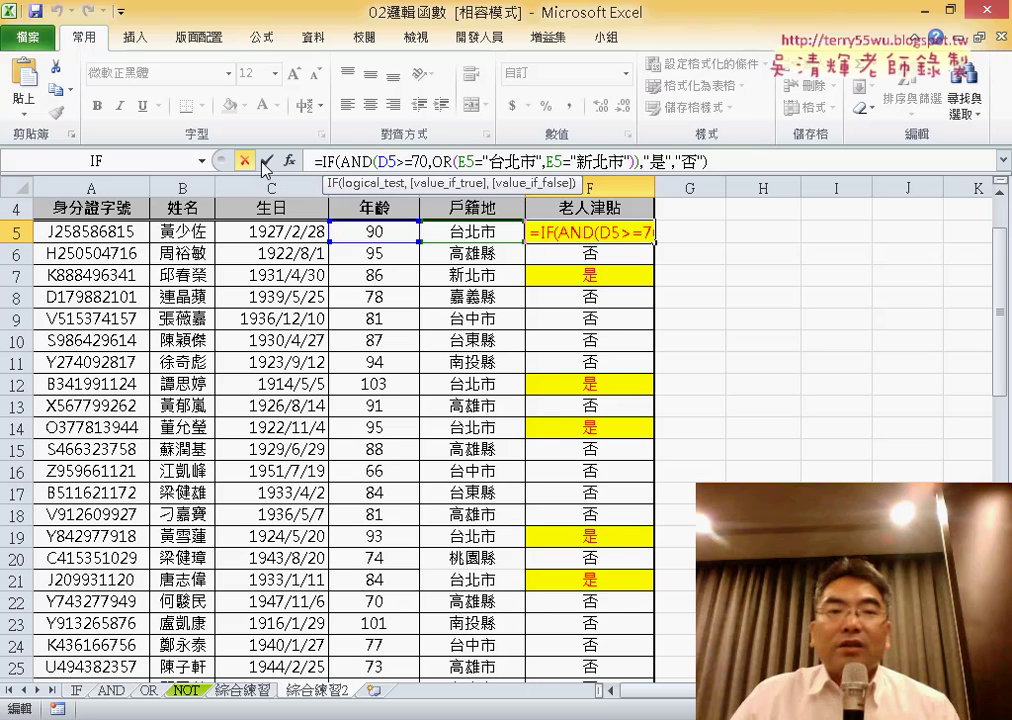
Show F5's IF arguments (TRUE test, result 是), annotating the 年齡/戶籍地 columns, 70 threshold and 台北市.
click(289, 160)
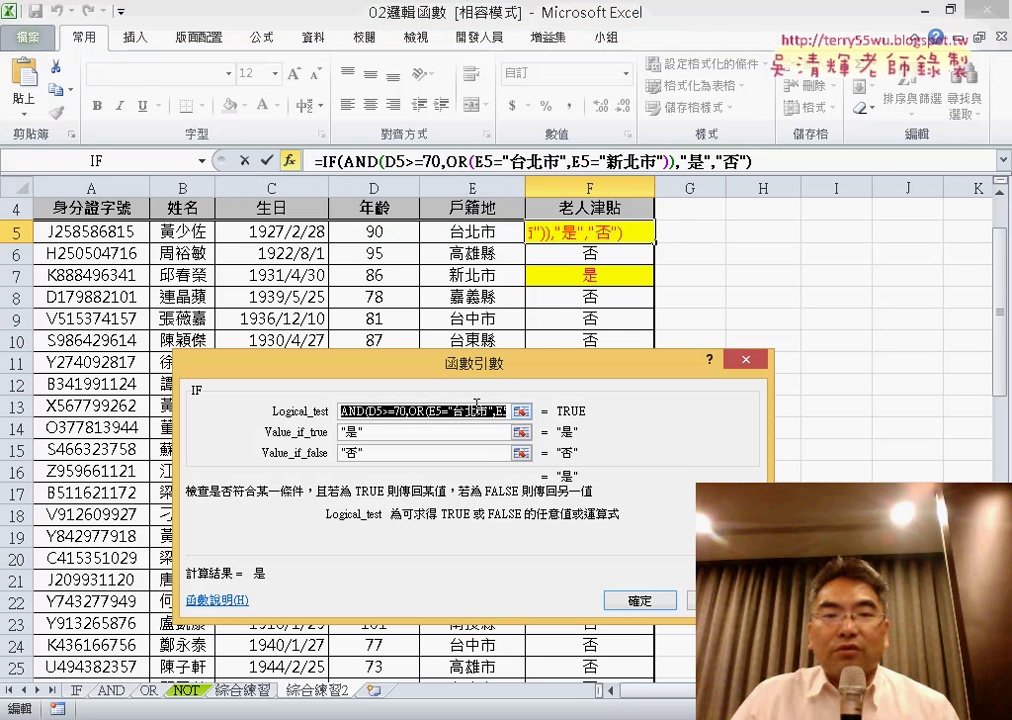
mouse_move(460, 378)
mouse_down()
mouse_move(333, 284)
mouse_move(341, 270)
mouse_up()
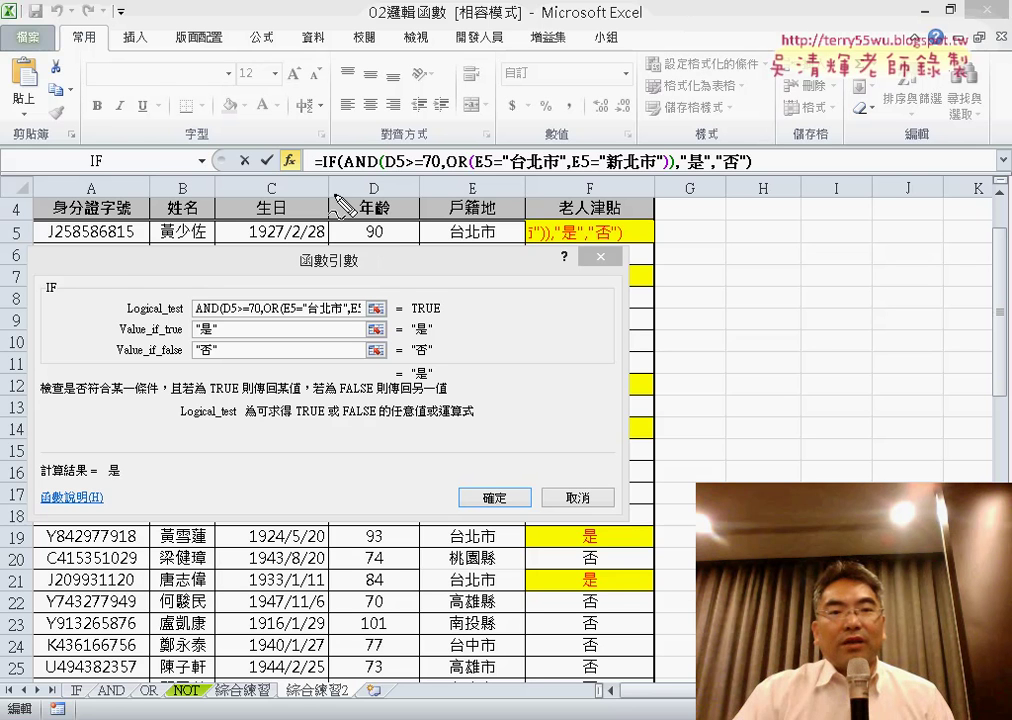
drag(335, 199, 340, 225)
drag(521, 193, 519, 215)
drag(355, 222, 413, 212)
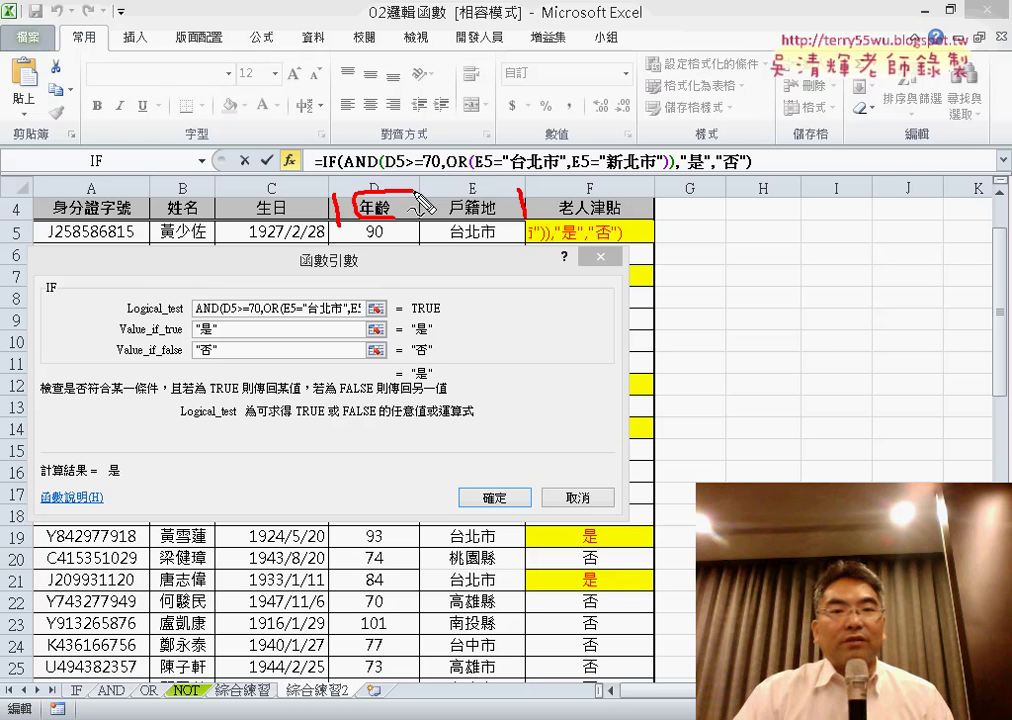
drag(495, 200, 485, 222)
mouse_move(428, 150)
mouse_down()
mouse_move(422, 188)
mouse_move(450, 178)
mouse_up()
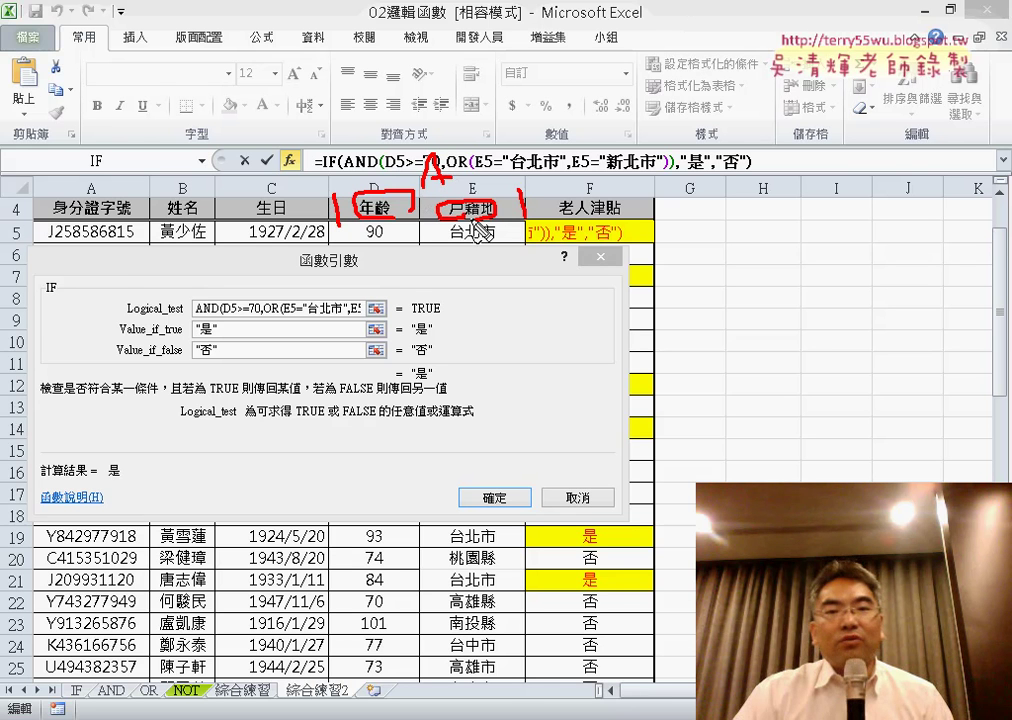
drag(478, 241, 475, 259)
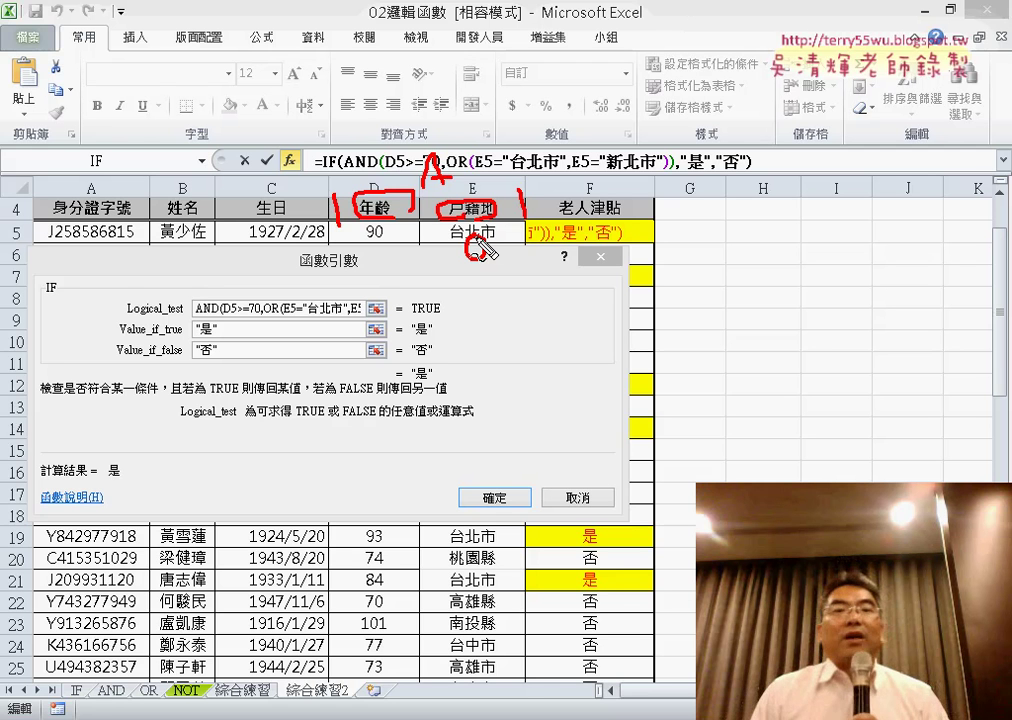
key(Escape)
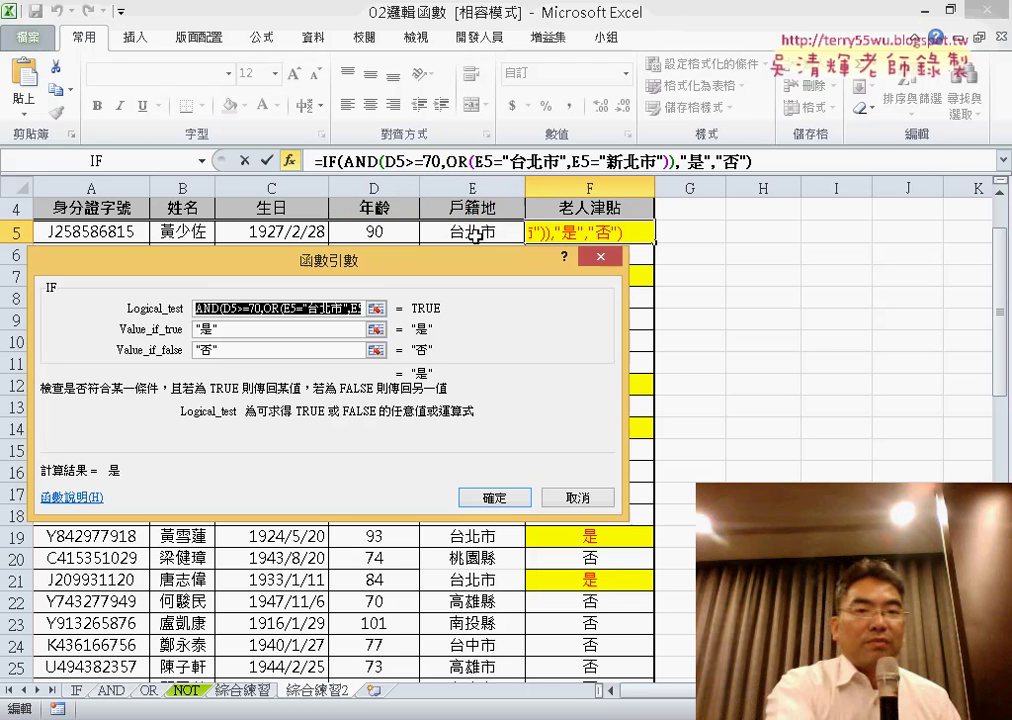